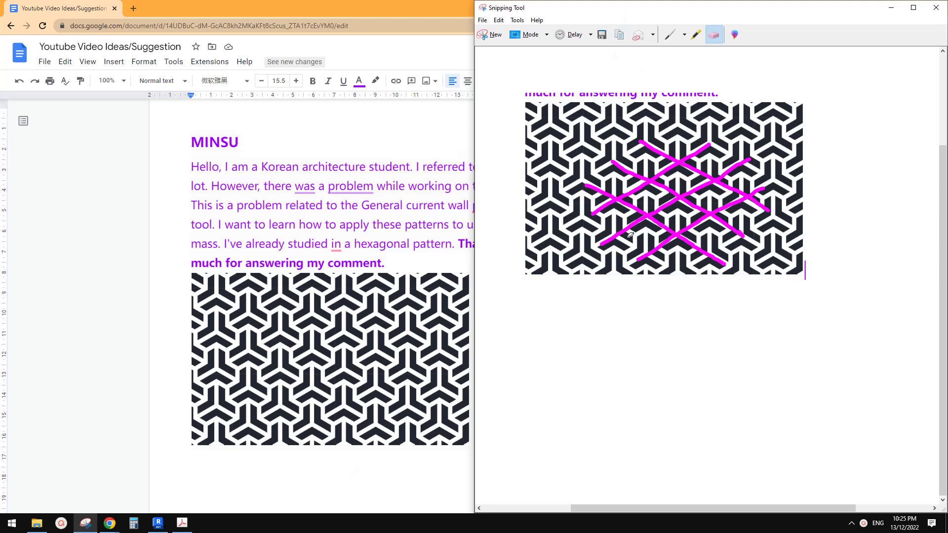
Erase the two inner diagonals of the magenta diamond on the pattern image and redraw them crossing through its centre.
scroll(652, 244, up, 1)
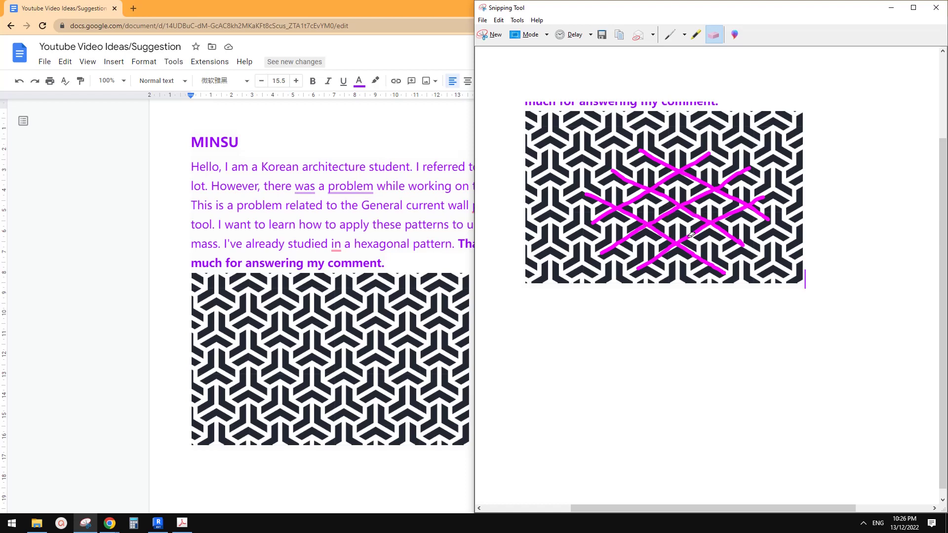
click(679, 207)
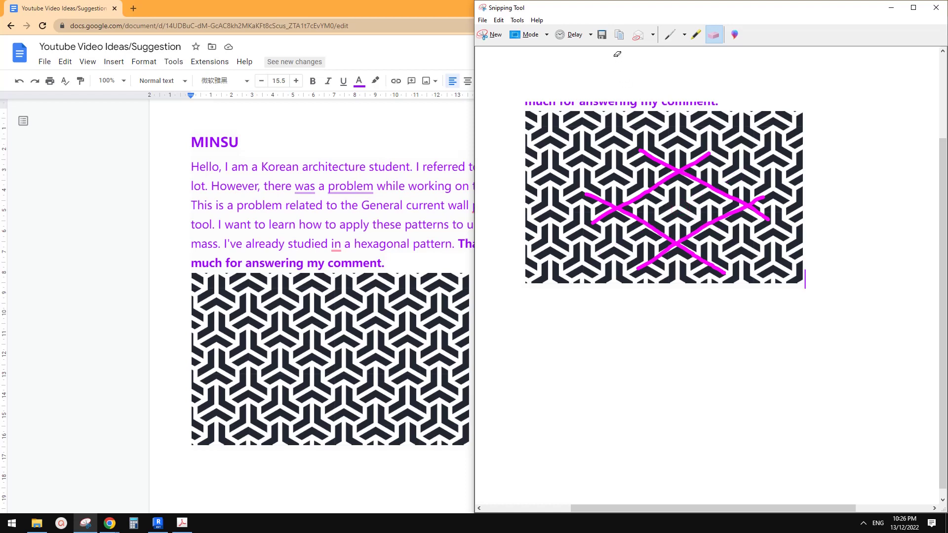
click(498, 20)
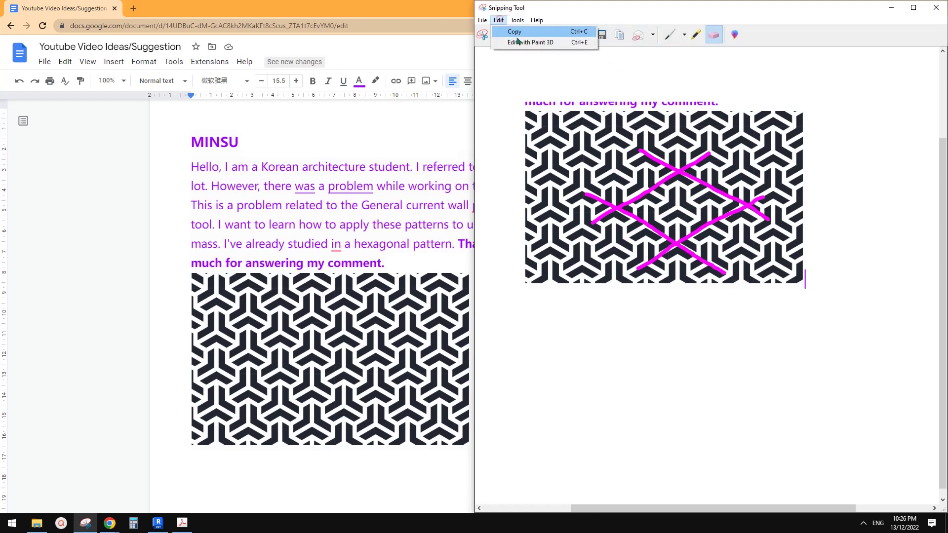
mouse_move(517, 22)
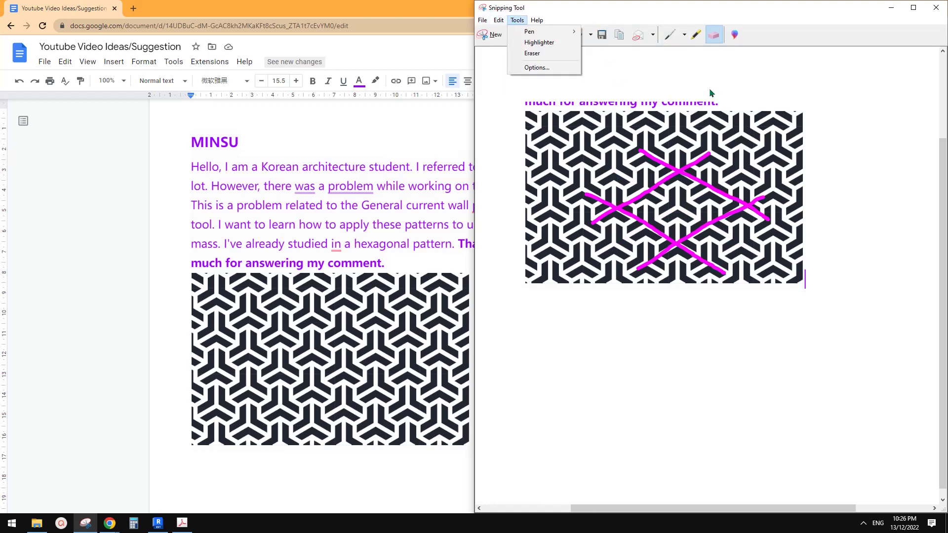
click(670, 35)
click(670, 34)
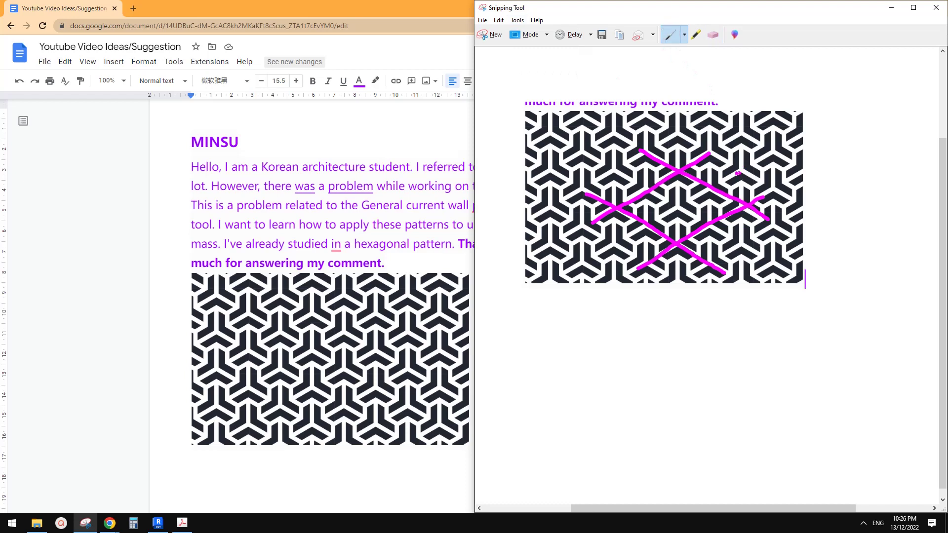
drag(740, 171, 616, 241)
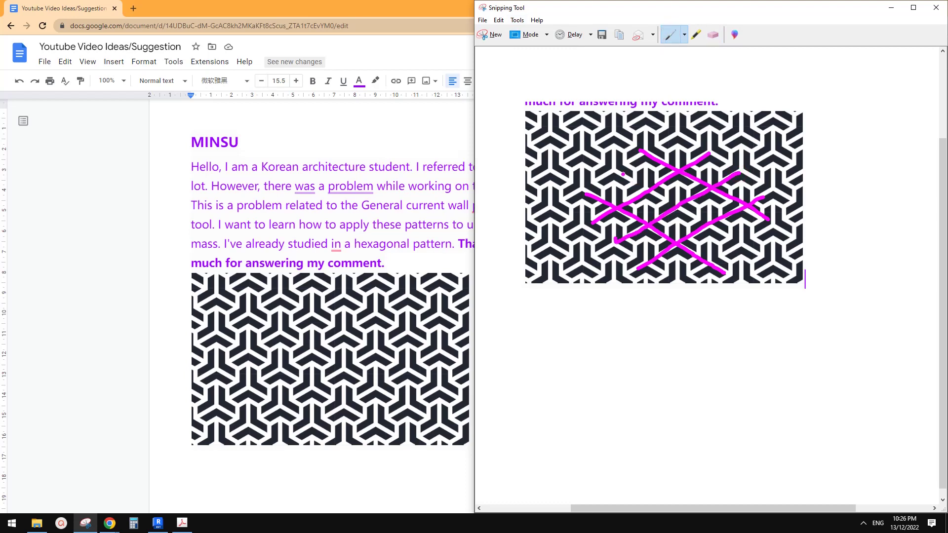
drag(623, 173, 734, 241)
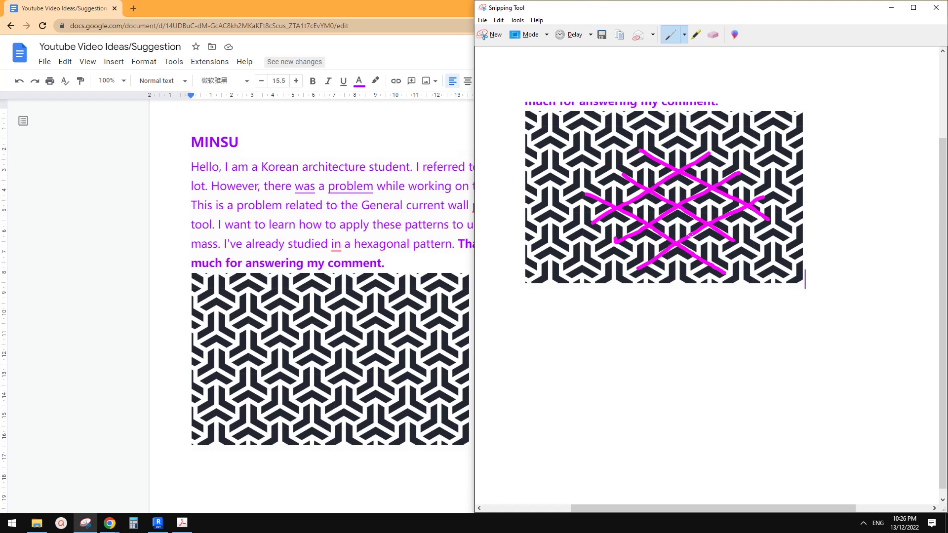
Sketch a large magenta rhombus below the pattern image and mark one point on each of its four sides.
mouse_move(685, 320)
mouse_down()
mouse_move(582, 381)
mouse_move(689, 459)
mouse_move(795, 405)
mouse_up()
mouse_move(690, 323)
mouse_down()
mouse_move(810, 395)
mouse_move(791, 406)
mouse_move(805, 400)
mouse_up()
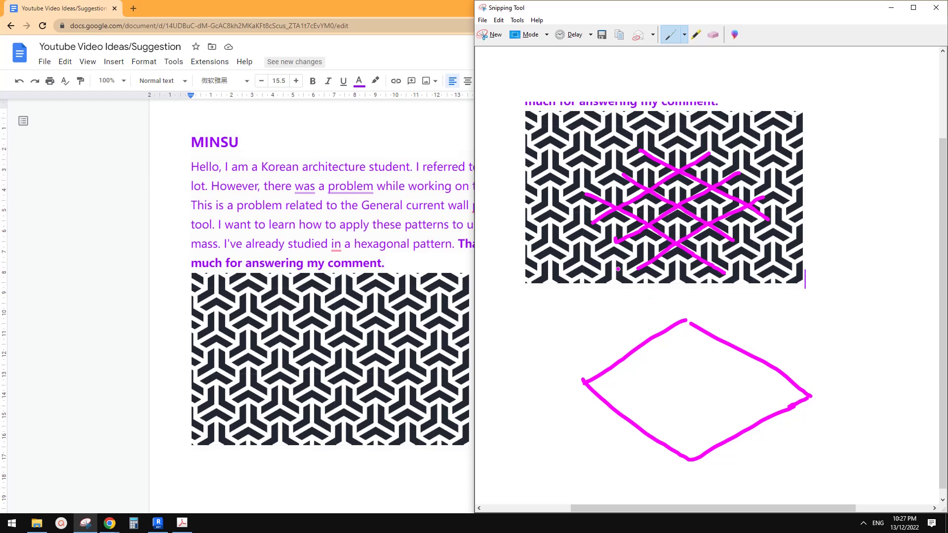
drag(613, 362, 616, 363)
drag(779, 366, 775, 367)
drag(658, 442, 661, 443)
drag(738, 434, 734, 437)
Draw the rhombus's vertical diagonal and a parallel line in its right half, with marked points and connecting lines to the upper-right side's point.
drag(687, 321, 693, 455)
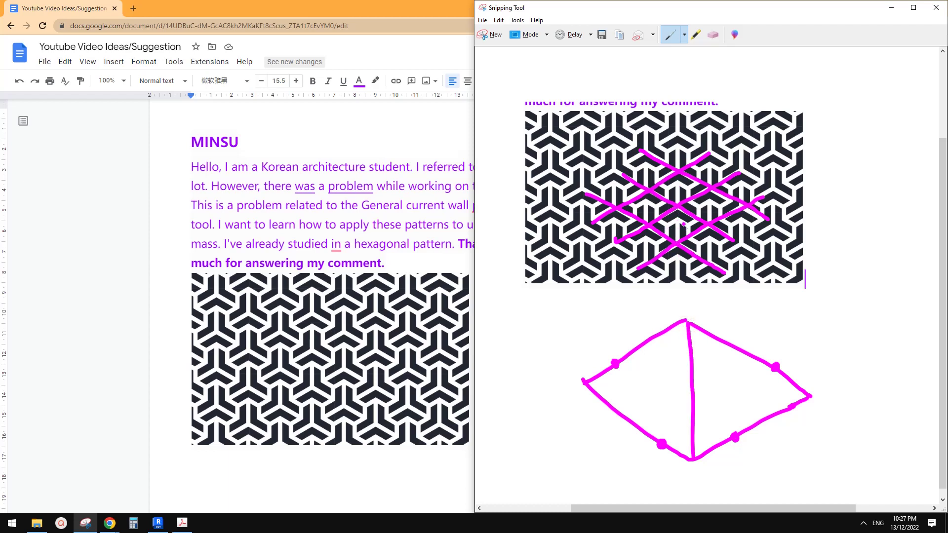
drag(690, 361, 691, 362)
drag(735, 435, 728, 342)
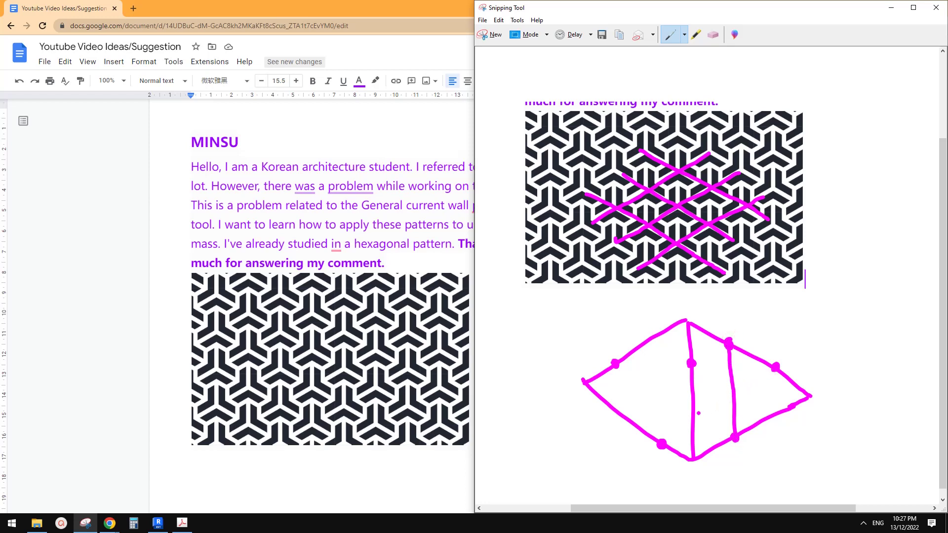
mouse_move(690, 410)
mouse_down()
mouse_move(772, 371)
mouse_move(732, 388)
mouse_up()
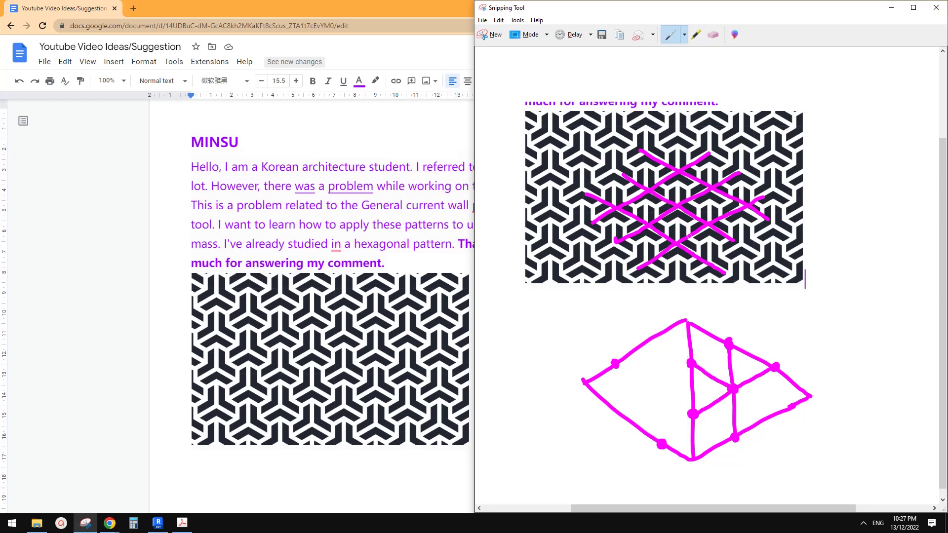
drag(715, 378, 716, 373)
click(713, 34)
click(715, 375)
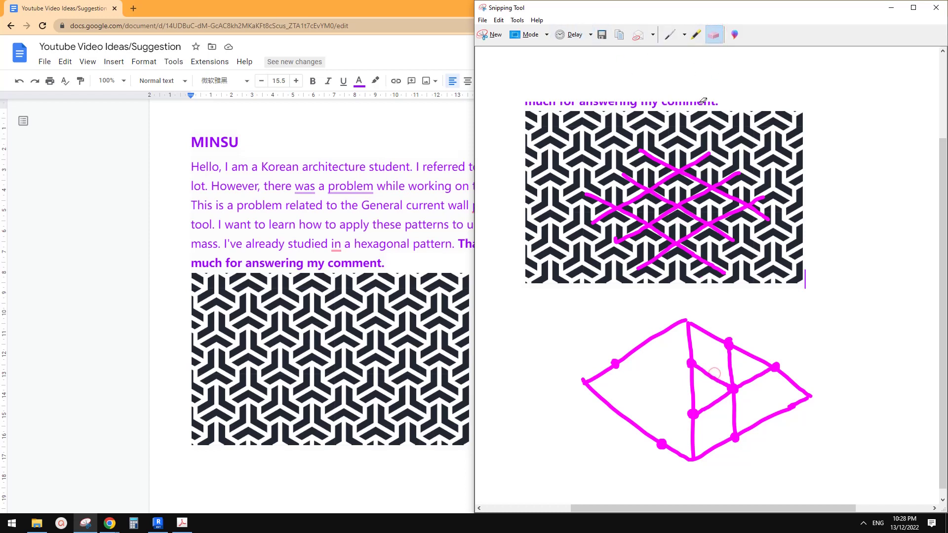
Draw a parallel vertical line in the rhombus's left half and connect its midpoint to the two diagonal points and the lower-left side.
click(669, 34)
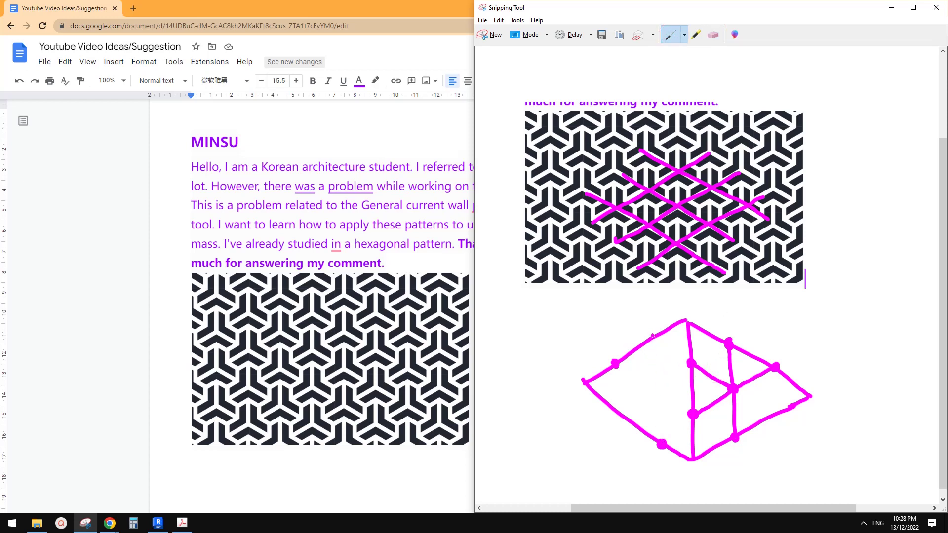
drag(653, 335, 661, 443)
drag(690, 364, 620, 413)
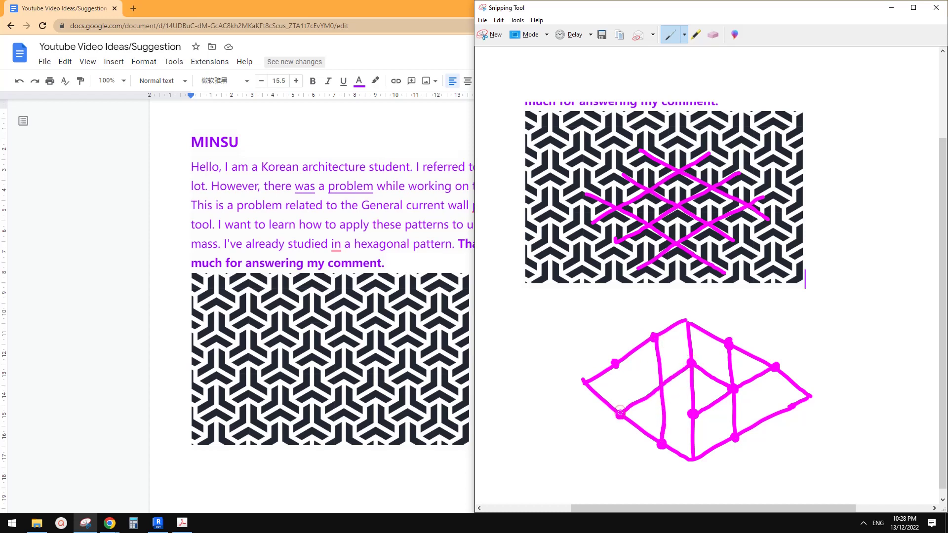
drag(658, 390, 694, 415)
Replace the connection to the lower-left side with lines through the left midpoint to the upper-left side's point, and erase the lower-left side's extra point.
click(712, 34)
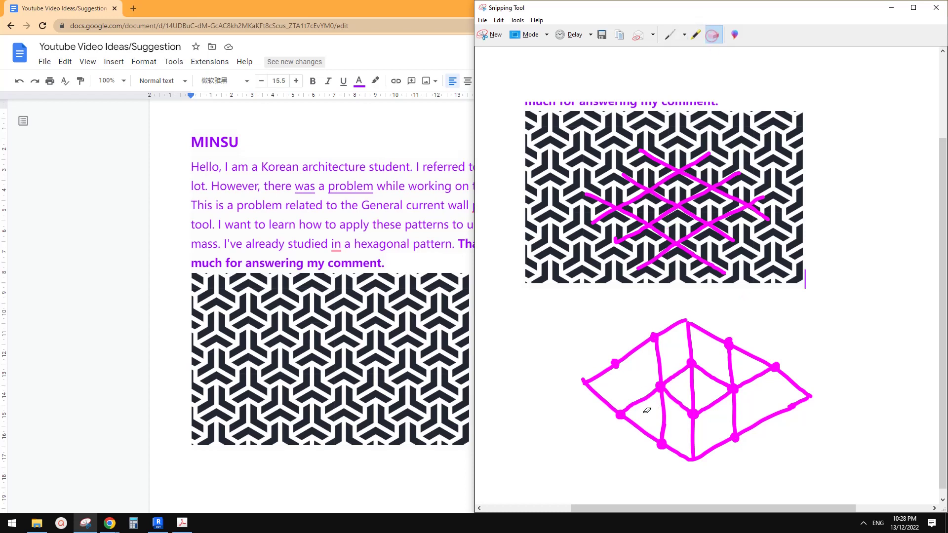
click(669, 35)
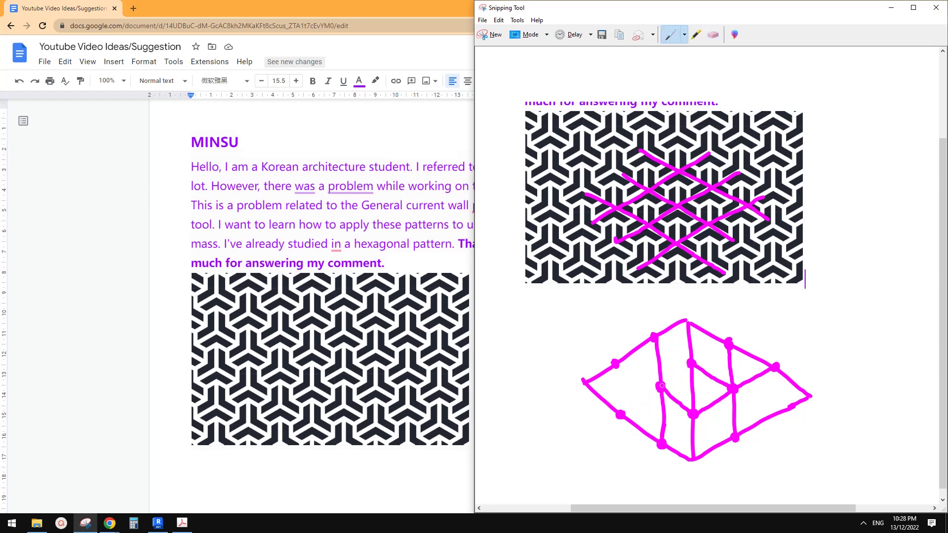
mouse_move(691, 363)
mouse_down()
mouse_move(660, 385)
mouse_move(616, 364)
mouse_up()
click(713, 35)
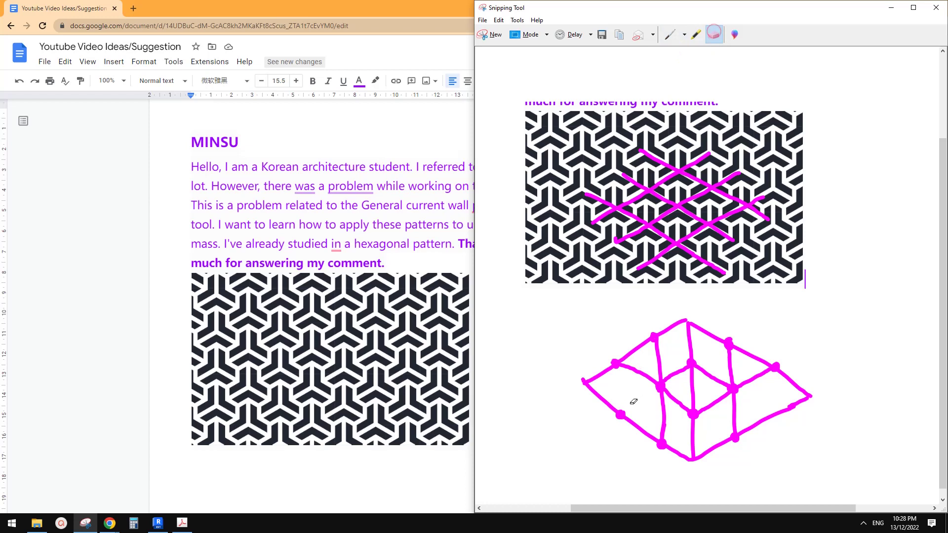
Trace the rhombus's panel edges with the blue pen along its outer sides, inner zigzag and vertical segments.
click(669, 35)
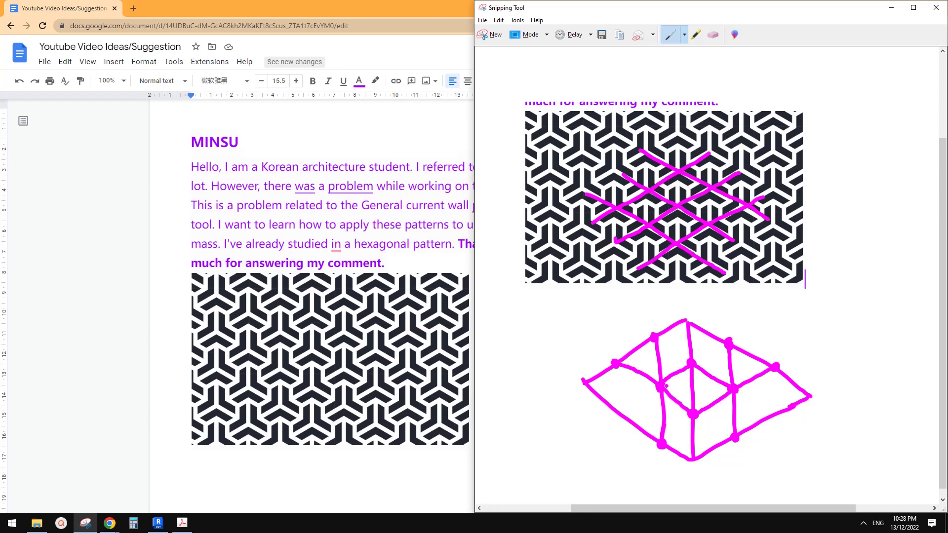
click(684, 35)
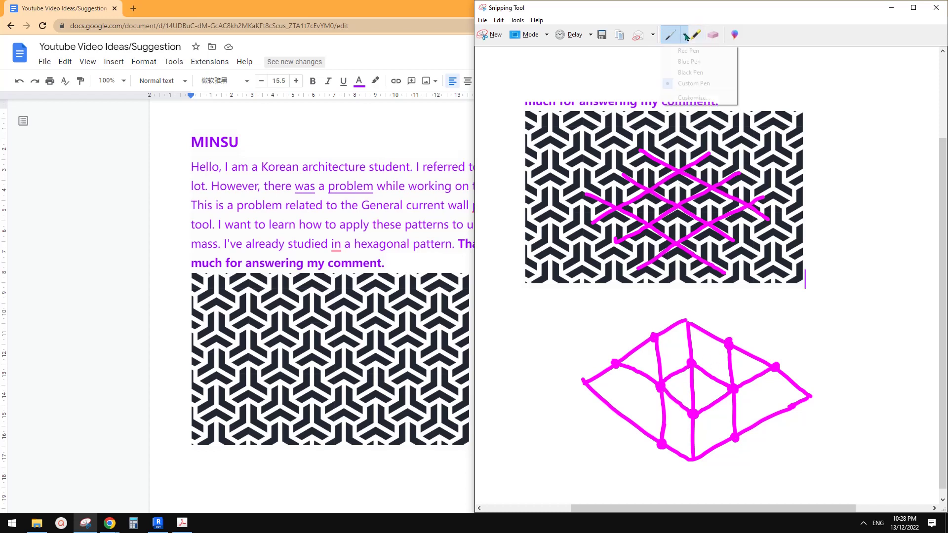
click(689, 62)
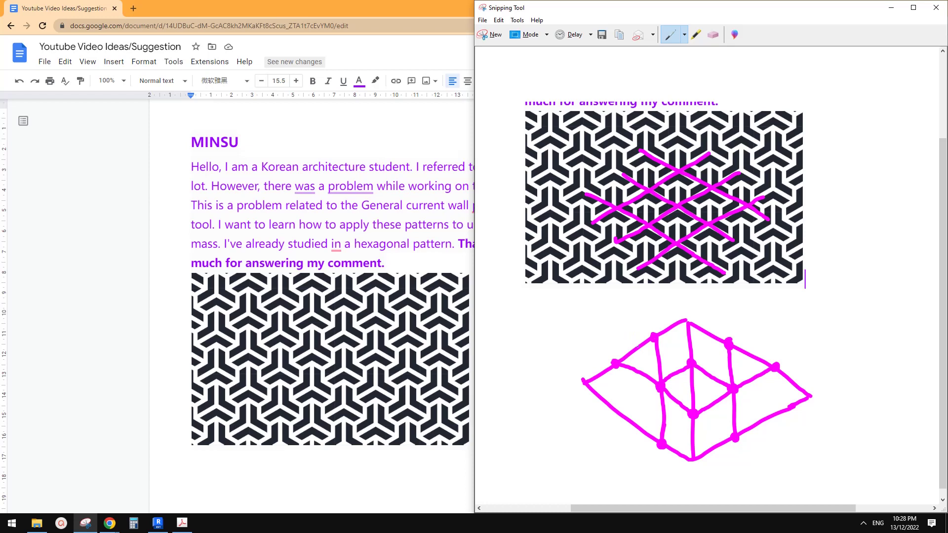
drag(621, 352, 680, 315)
mouse_move(623, 372)
mouse_down()
mouse_move(653, 388)
mouse_move(687, 376)
mouse_move(659, 438)
mouse_up()
mouse_move(700, 374)
mouse_down()
mouse_move(727, 390)
mouse_move(769, 378)
mouse_move(727, 411)
mouse_move(726, 434)
mouse_up()
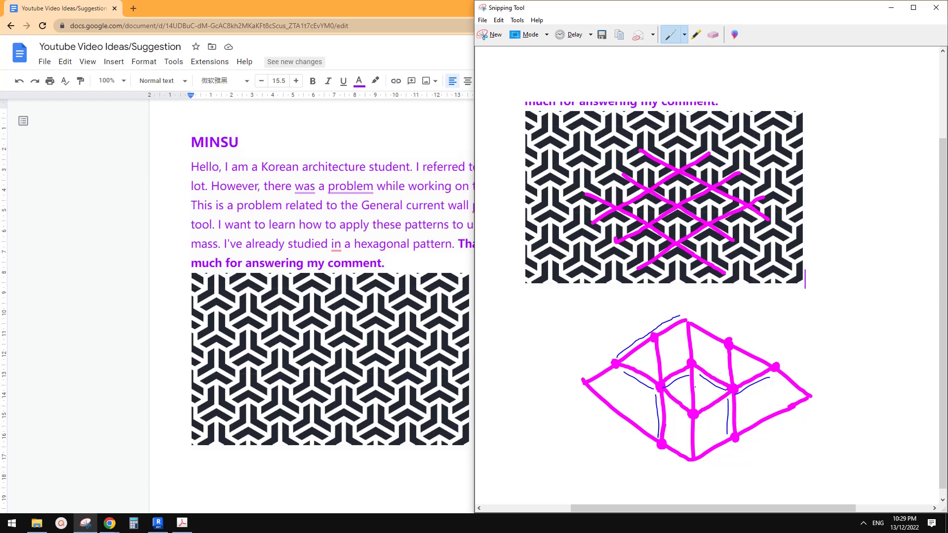
drag(695, 368, 698, 456)
drag(770, 361, 693, 315)
drag(806, 404, 742, 440)
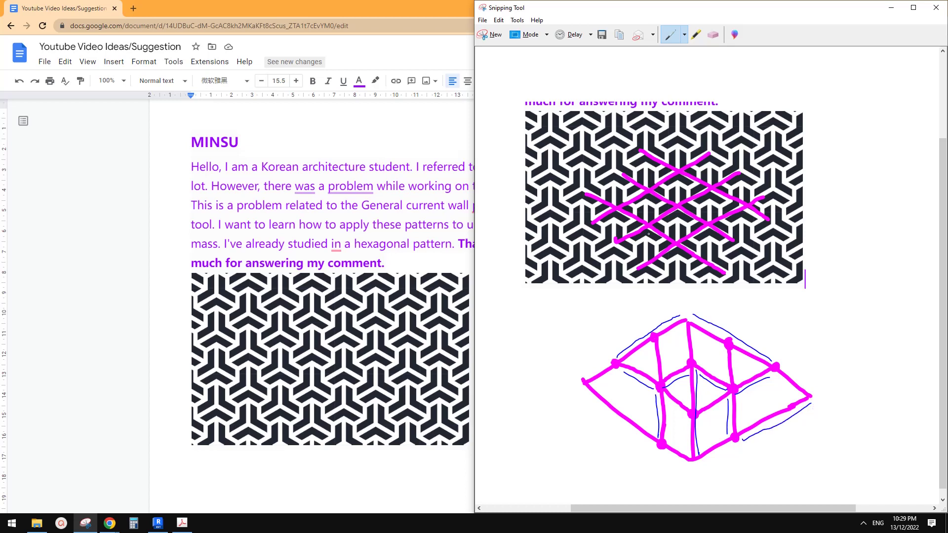
drag(584, 390, 651, 443)
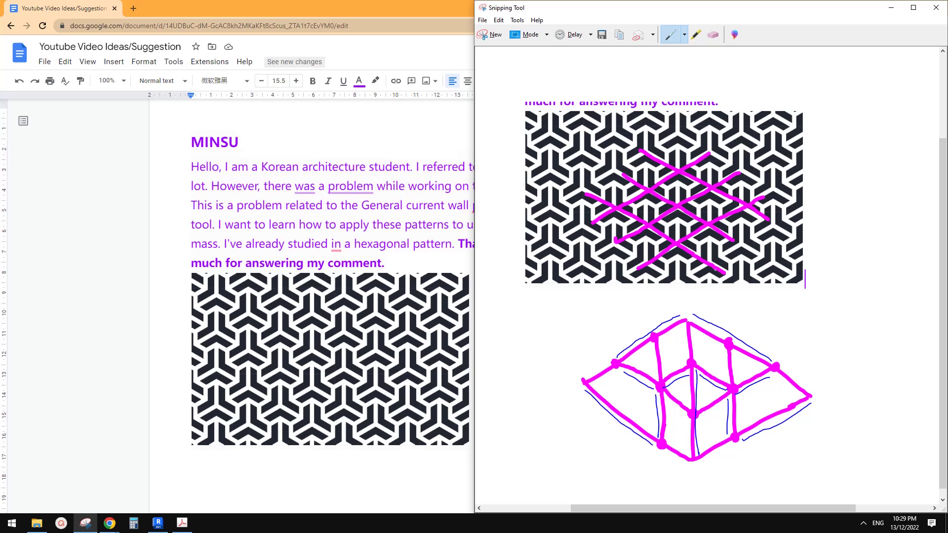
Switch to Autodesk Revit.
click(157, 523)
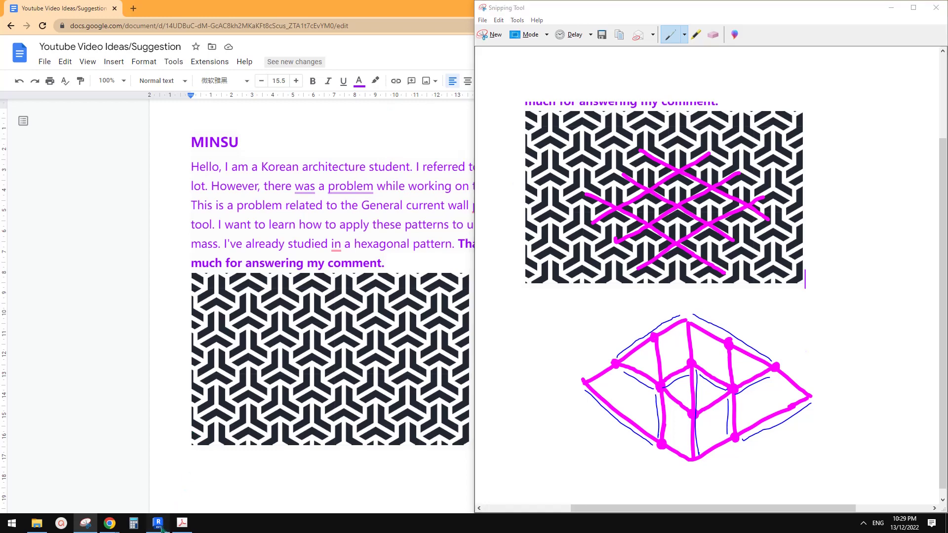
click(82, 211)
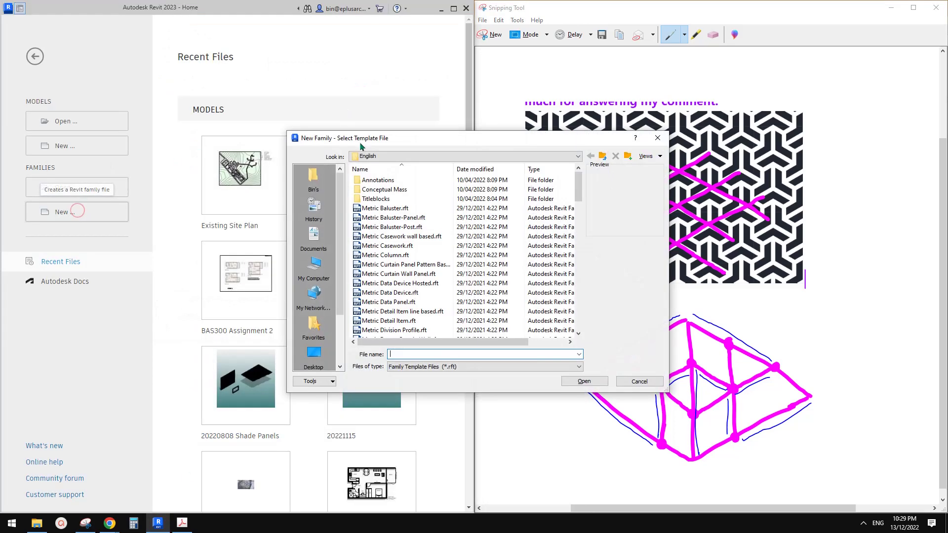
click(412, 236)
click(415, 264)
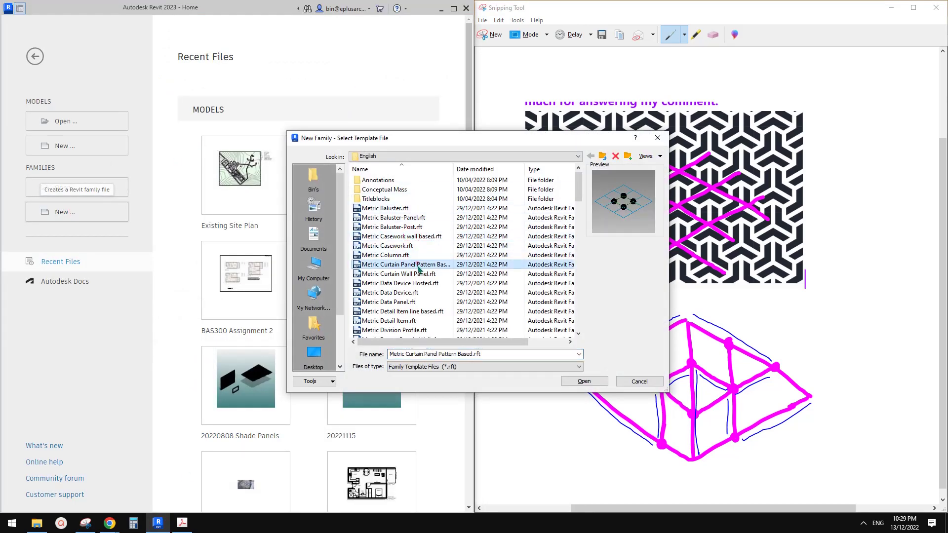
double_click(425, 259)
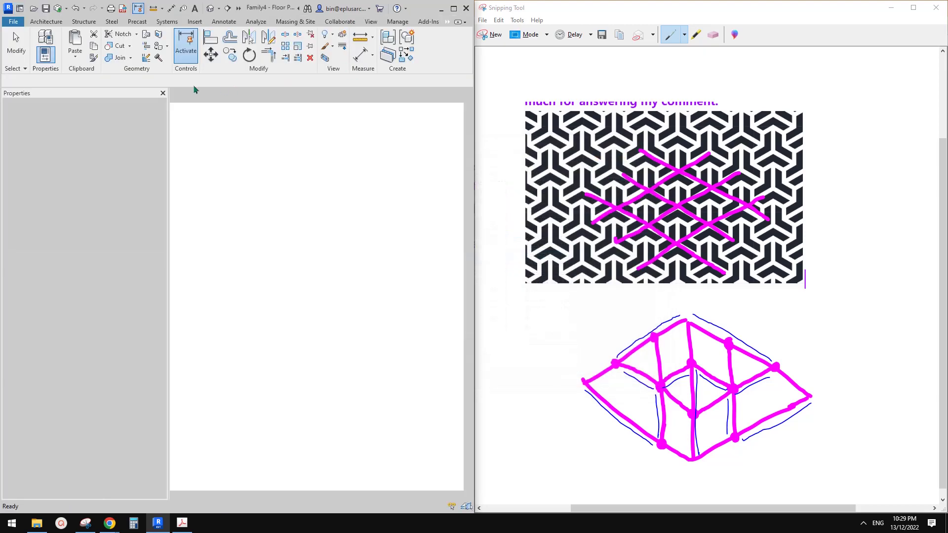
click(164, 94)
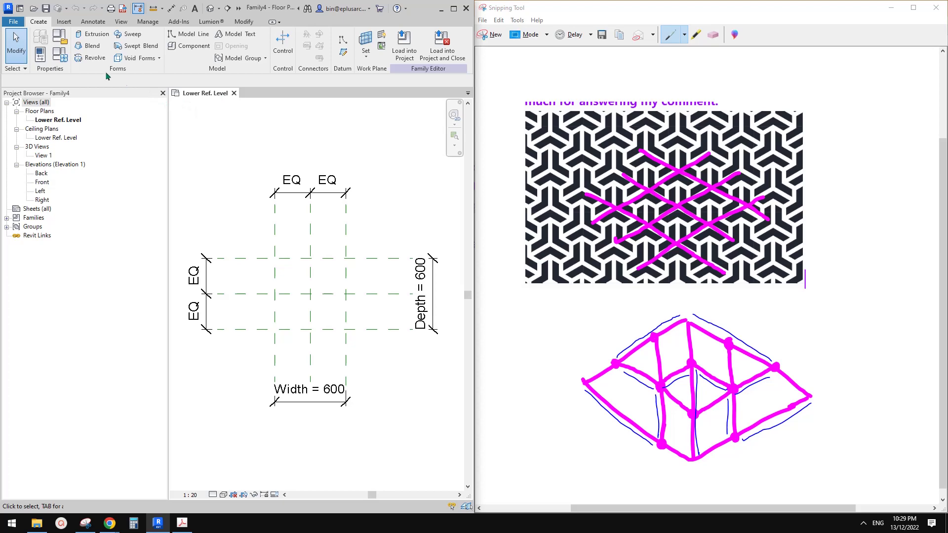
click(63, 57)
key(Escape)
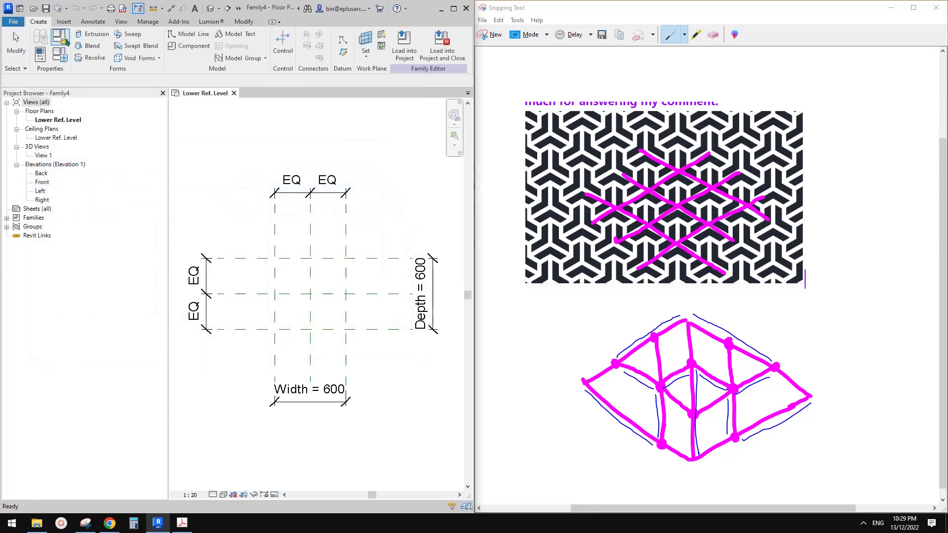
click(40, 53)
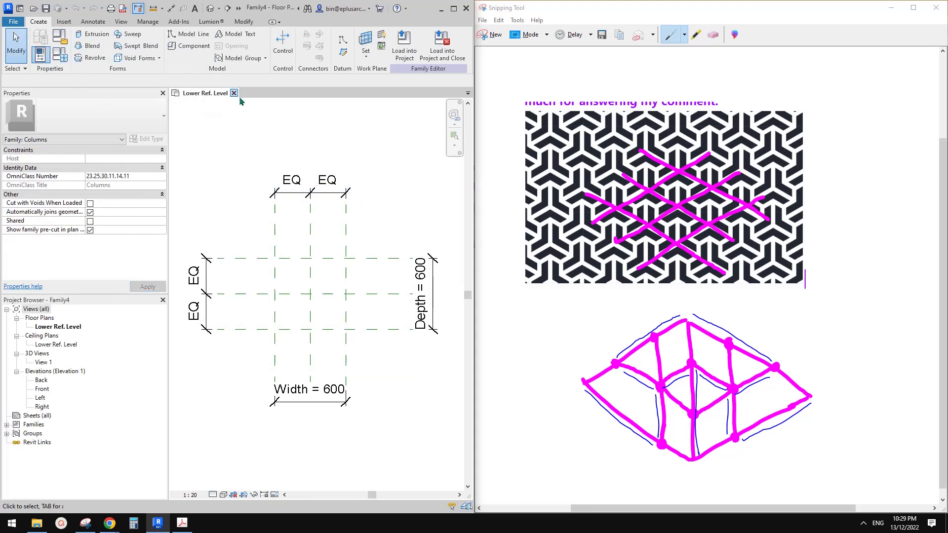
click(234, 93)
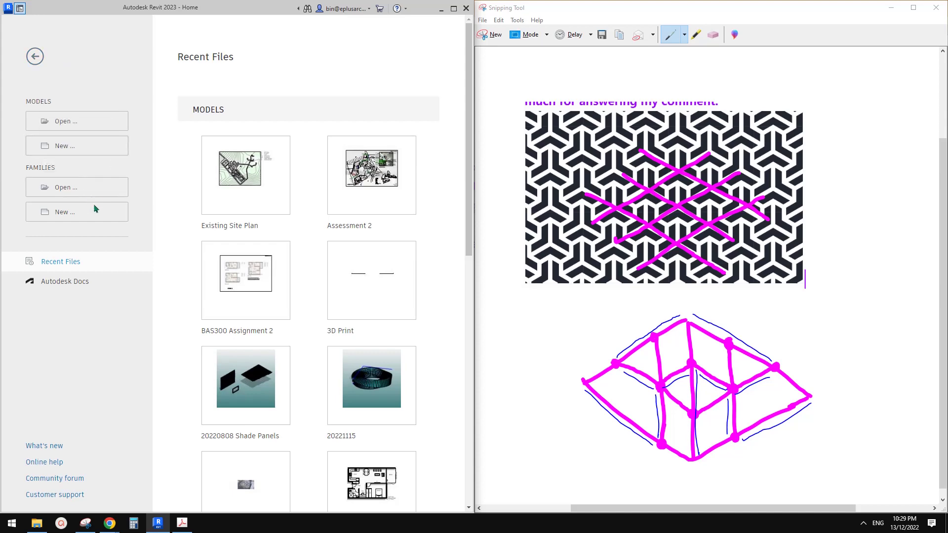
Create a new family from the Metric Curtain Panel Pattern Based template and inspect its tile pattern grid and adaptive points.
click(107, 204)
double_click(437, 267)
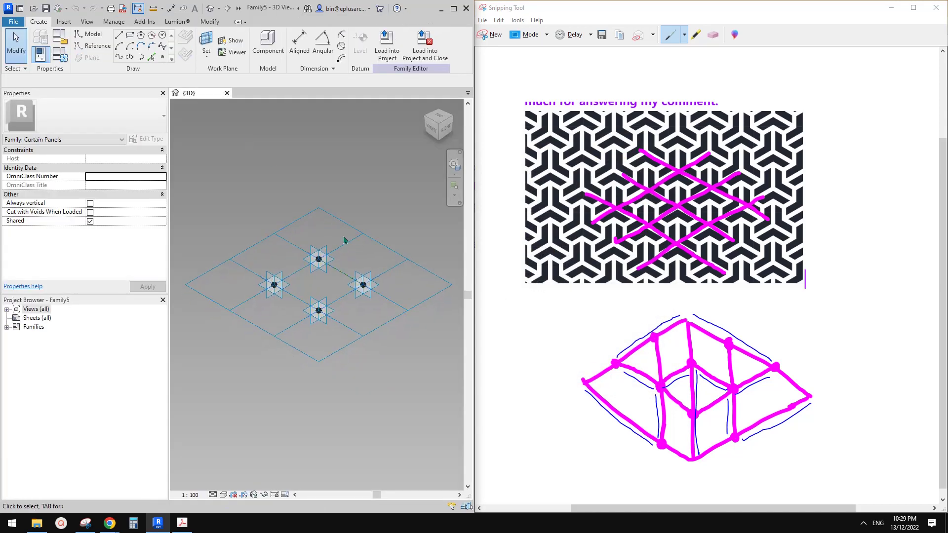
click(299, 215)
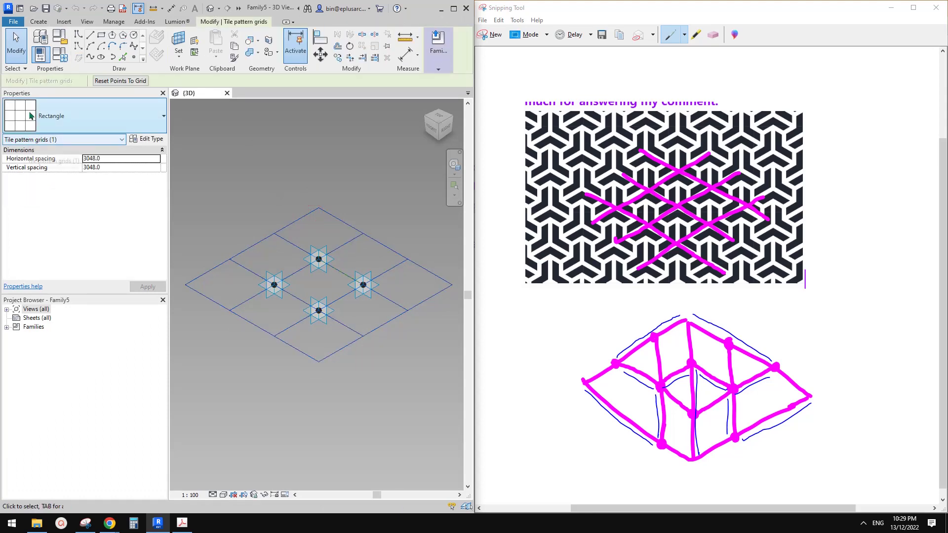
shift+middle_drag(347, 174, 351, 289)
click(352, 288)
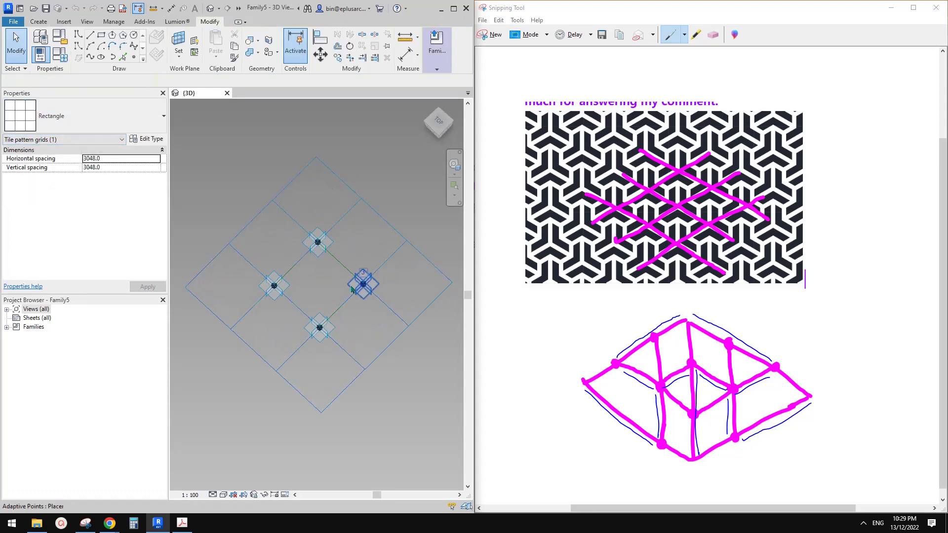
shift+middle_drag(332, 345, 330, 269)
scroll(346, 279, up, 2)
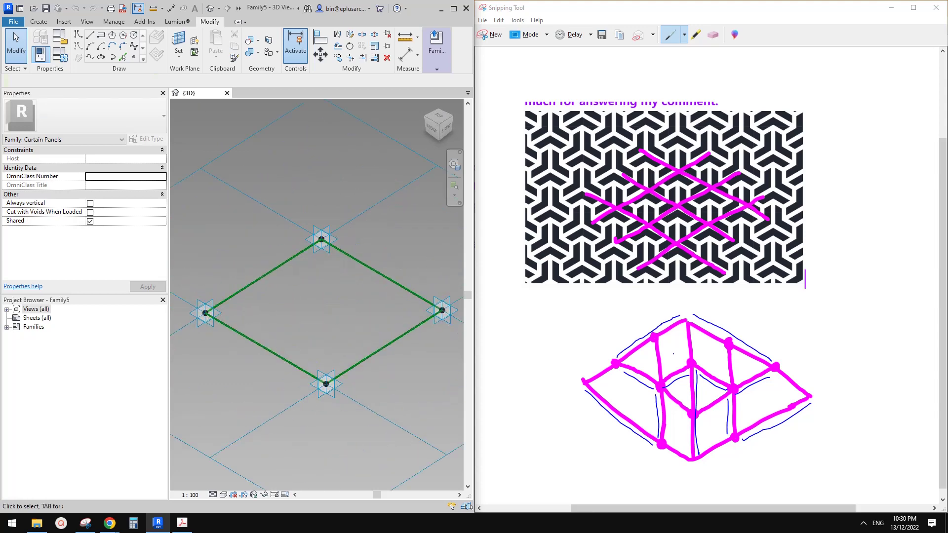
Place reference points on the rhombus sides: two on each upper side and one on each lower side near the bottom corner.
click(133, 57)
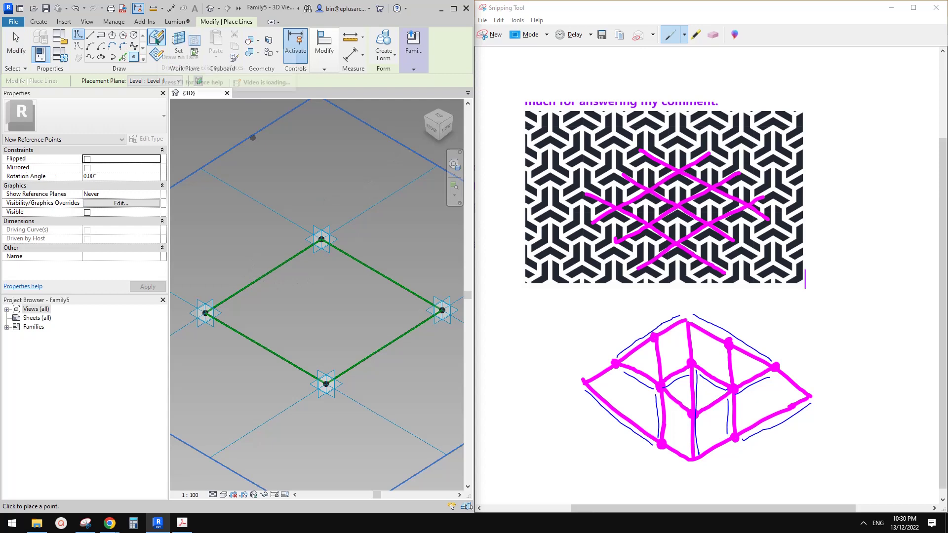
click(292, 257)
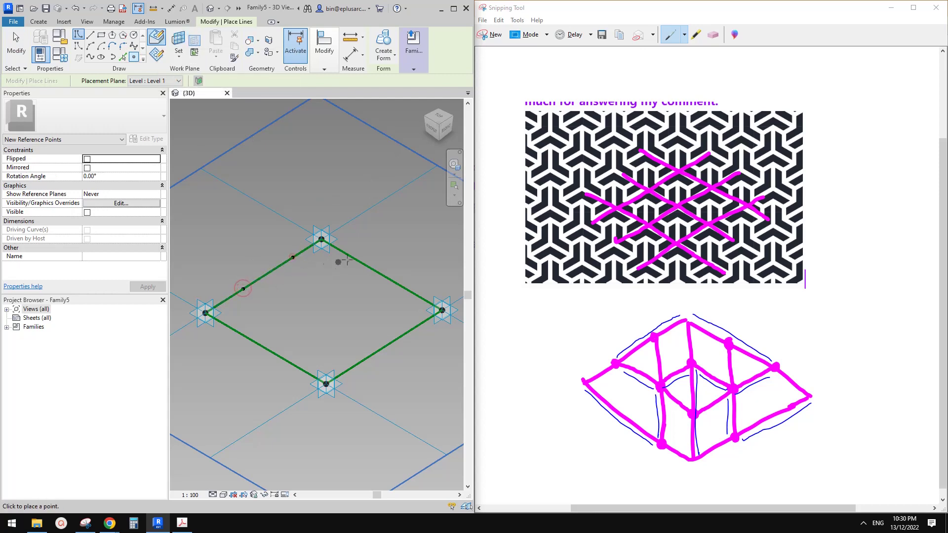
click(353, 258)
click(405, 287)
click(358, 362)
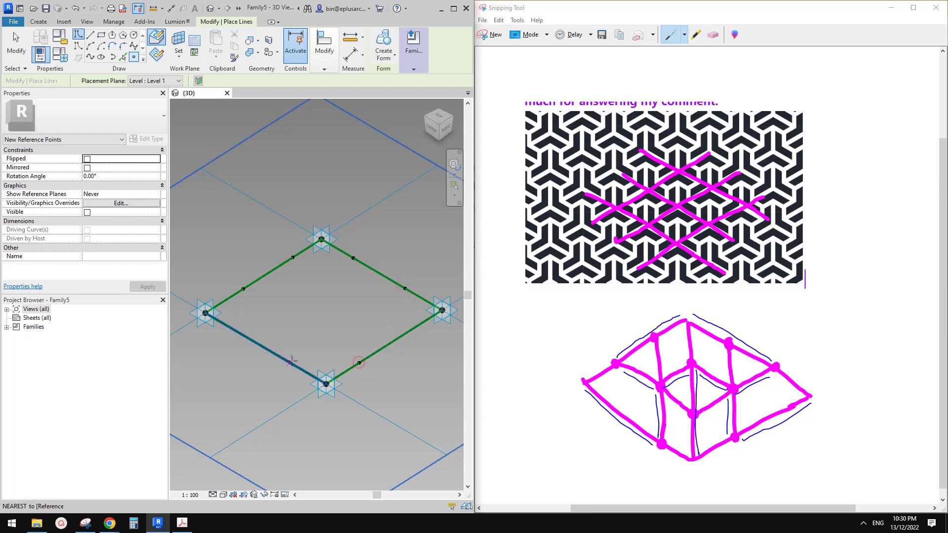
click(293, 364)
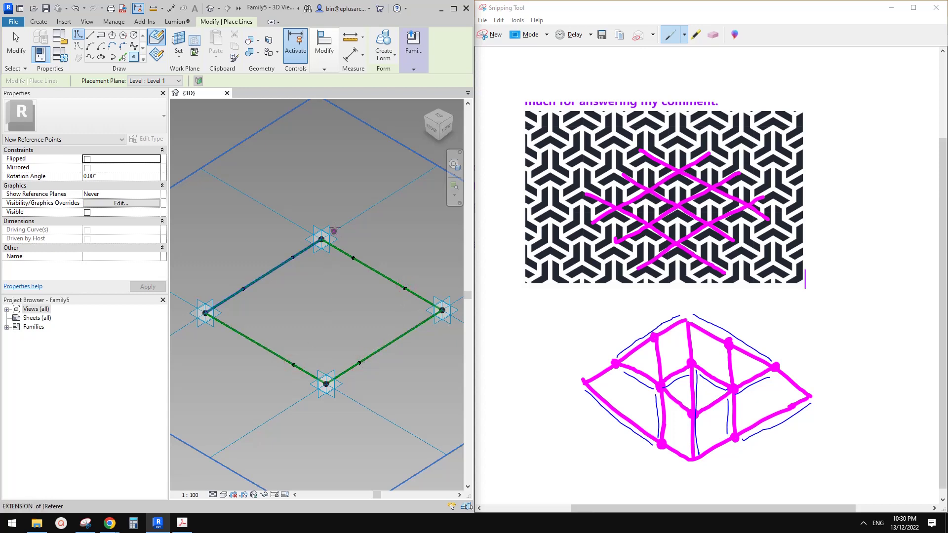
key(Escape)
key(Escape)
Connect the rhombus's top and bottom adaptive points with a spline through points and make it a reference line.
click(327, 251)
ctrl+click(339, 388)
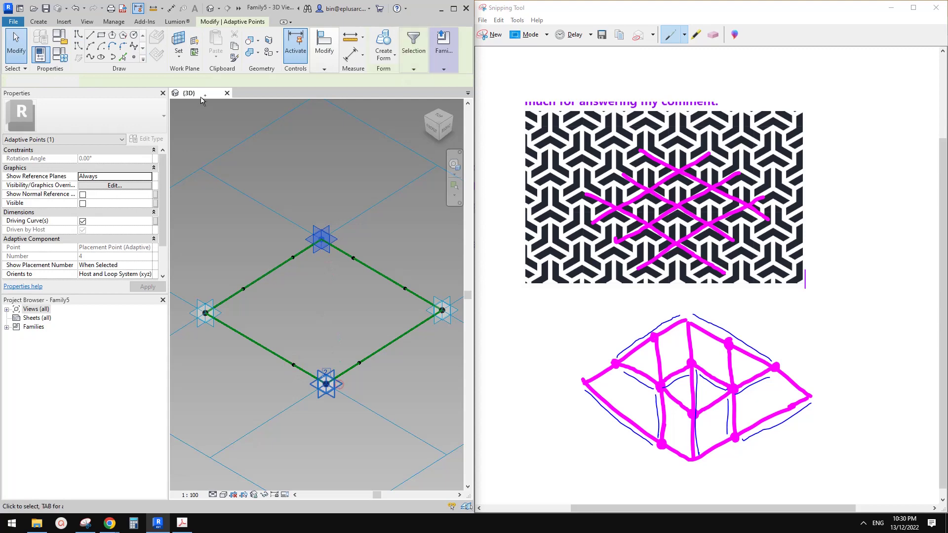
click(91, 55)
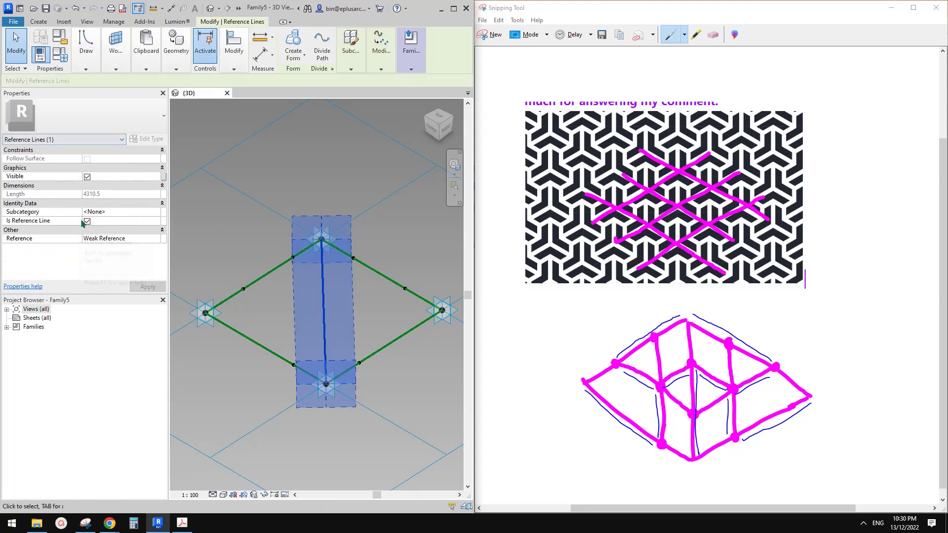
key(Escape)
Place two reference points on the rhombus's central vertical reference line, one in its upper part and one in its lower part.
key(Return)
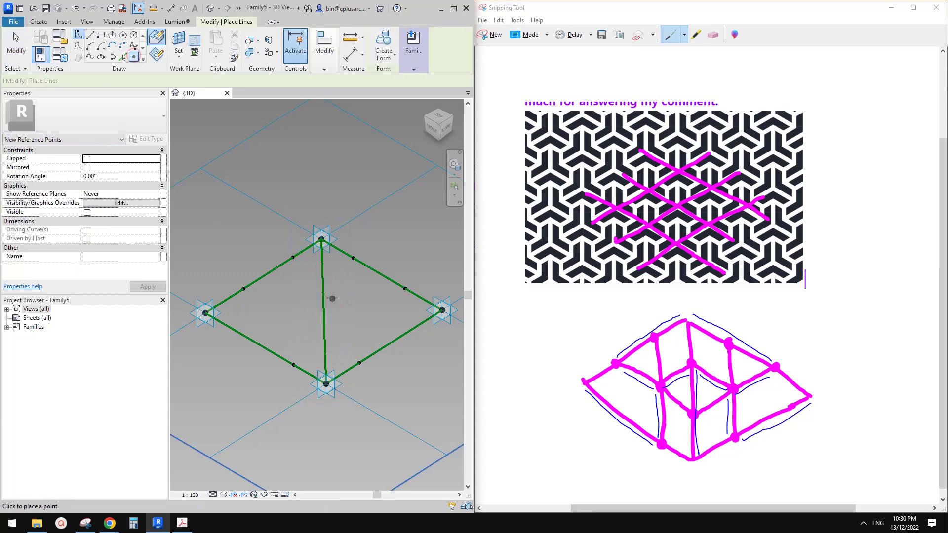
click(322, 280)
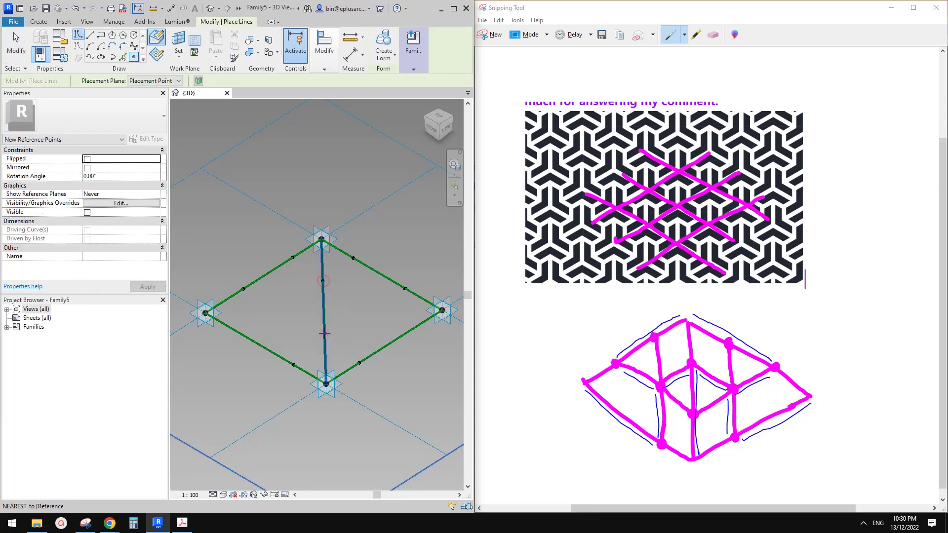
click(325, 334)
middle_drag(379, 310, 391, 306)
key(Escape)
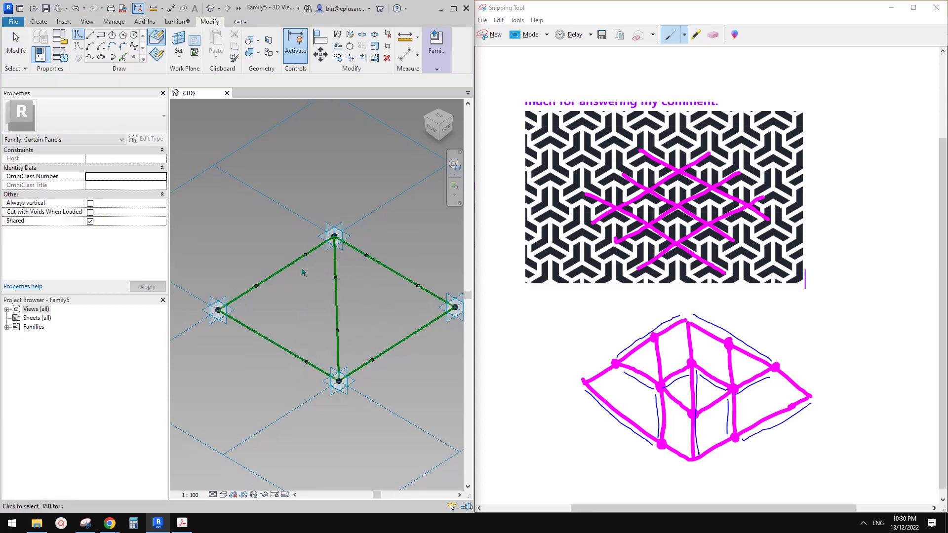
Examine the normalized curve parameter and measuring end of the reference points on the rhombus sides and central line, one by one.
shift+middle_drag(327, 298, 327, 285)
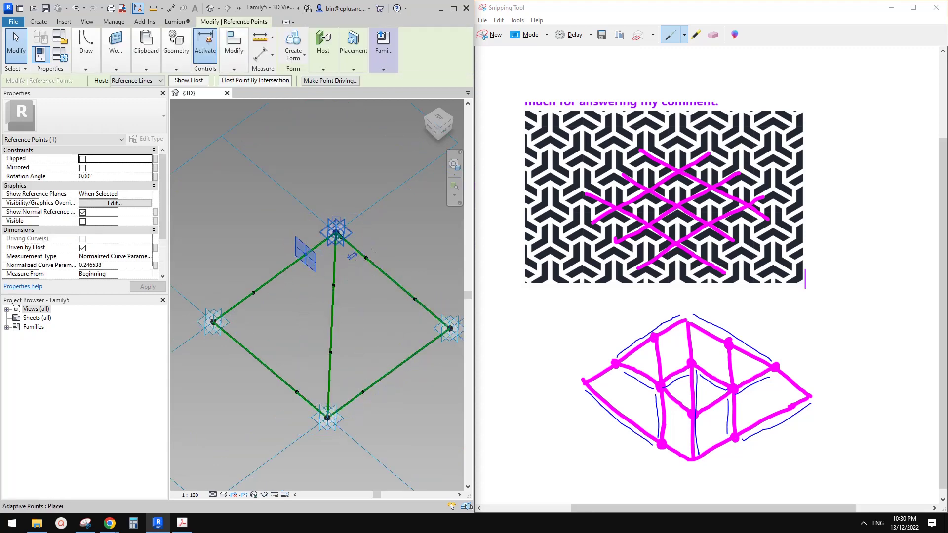
click(240, 276)
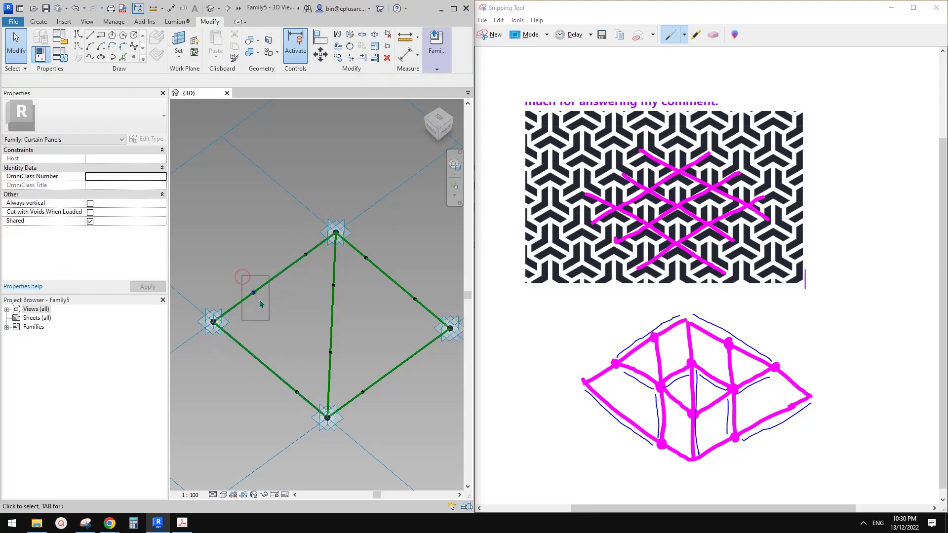
click(261, 303)
click(299, 300)
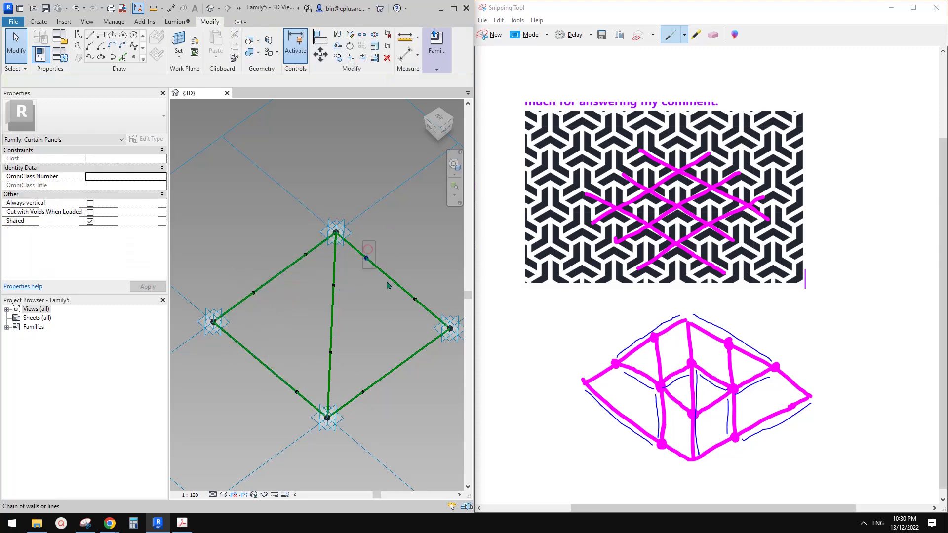
click(366, 258)
click(313, 279)
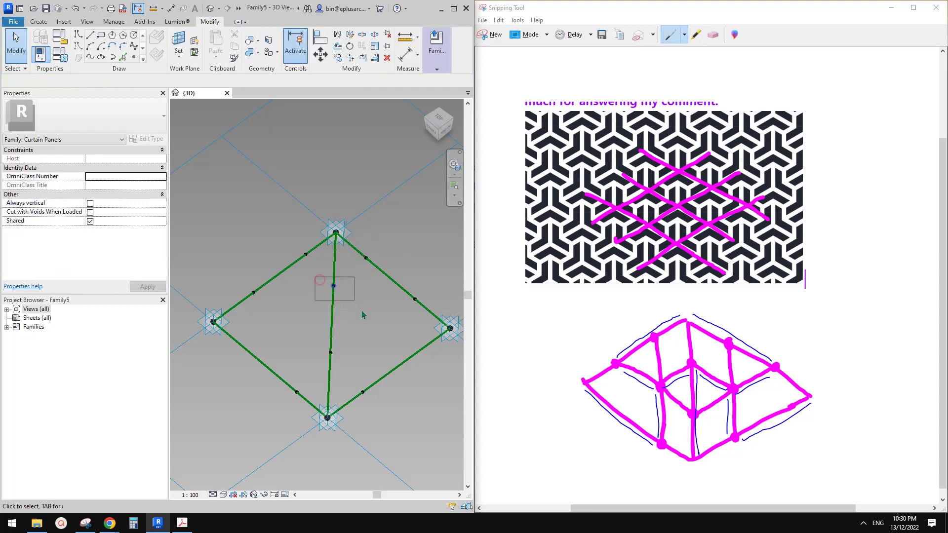
drag(361, 311, 358, 308)
click(331, 296)
middle_drag(400, 330, 398, 332)
click(407, 275)
drag(407, 276, 423, 328)
drag(305, 341, 380, 414)
click(353, 369)
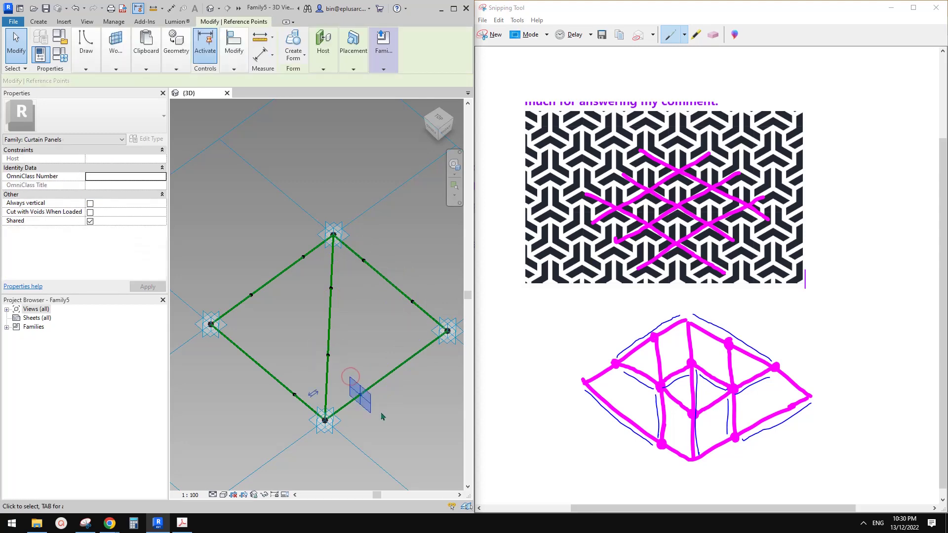
drag(284, 360, 314, 416)
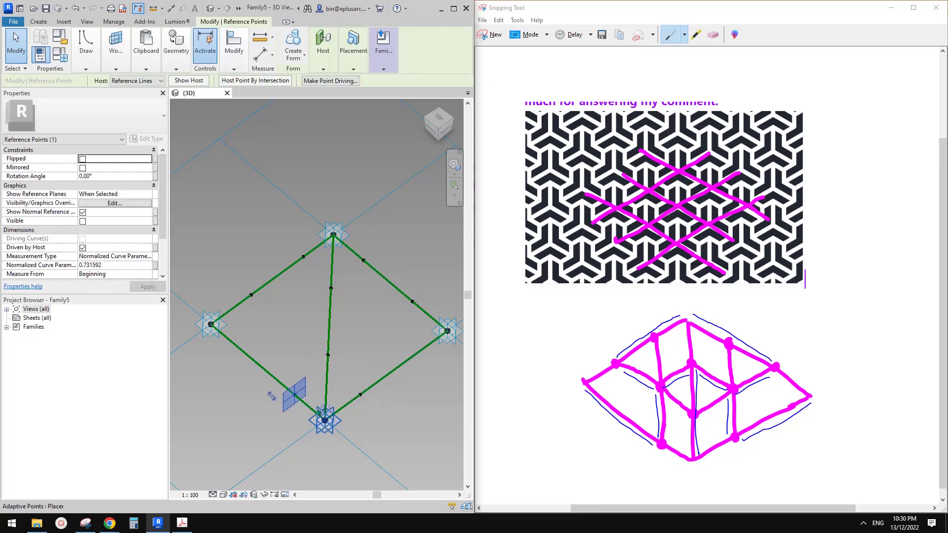
key(Escape)
Set the normalized curve parameter of all eight reference points together to 0.33333.
drag(238, 246, 432, 412)
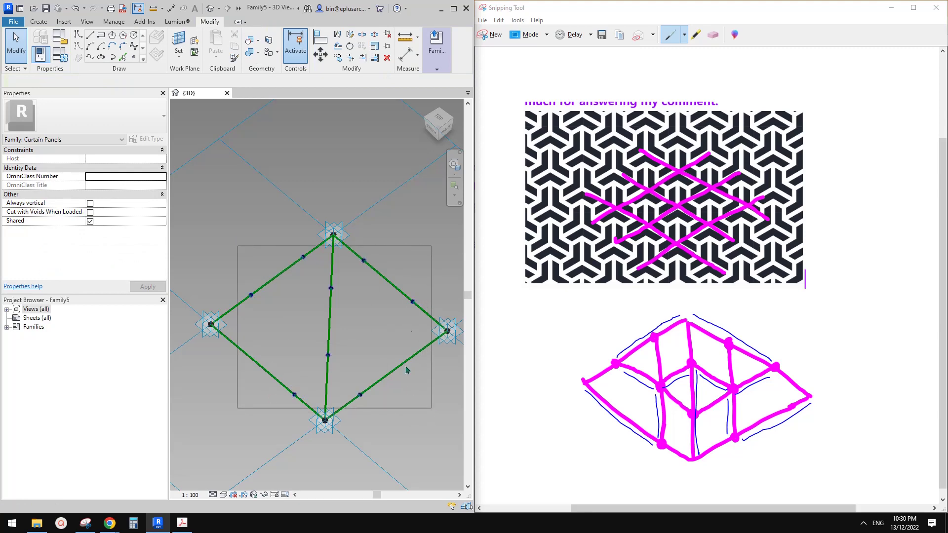
drag(406, 370, 406, 370)
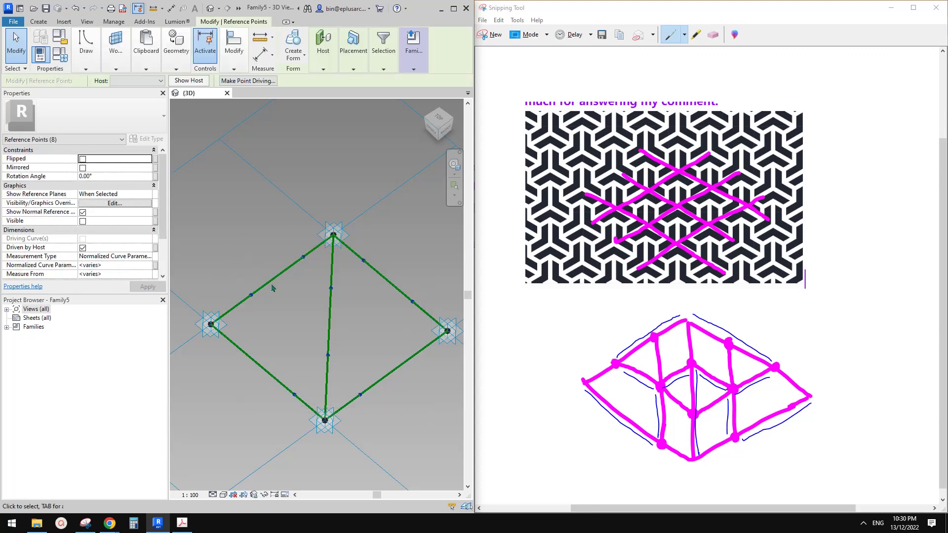
click(124, 266)
text(0.)
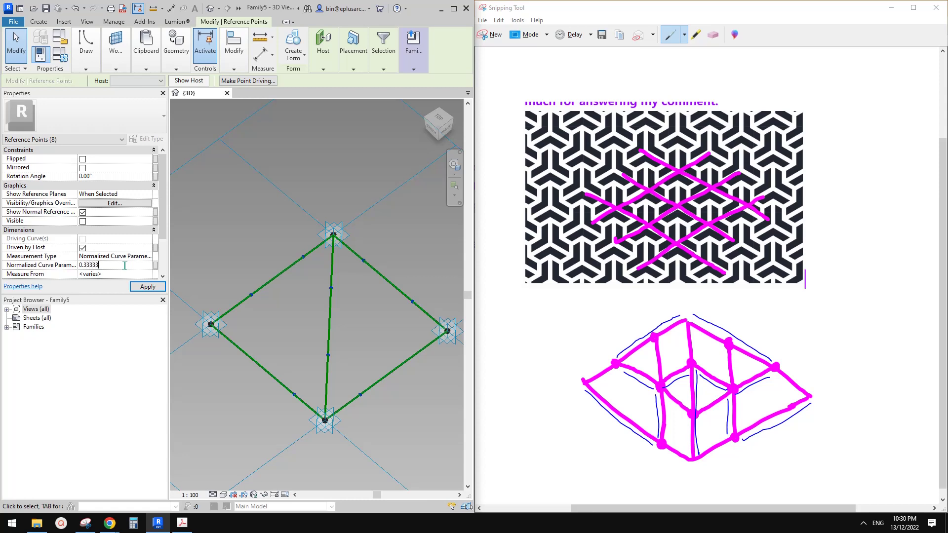
text(33333)
key(Return)
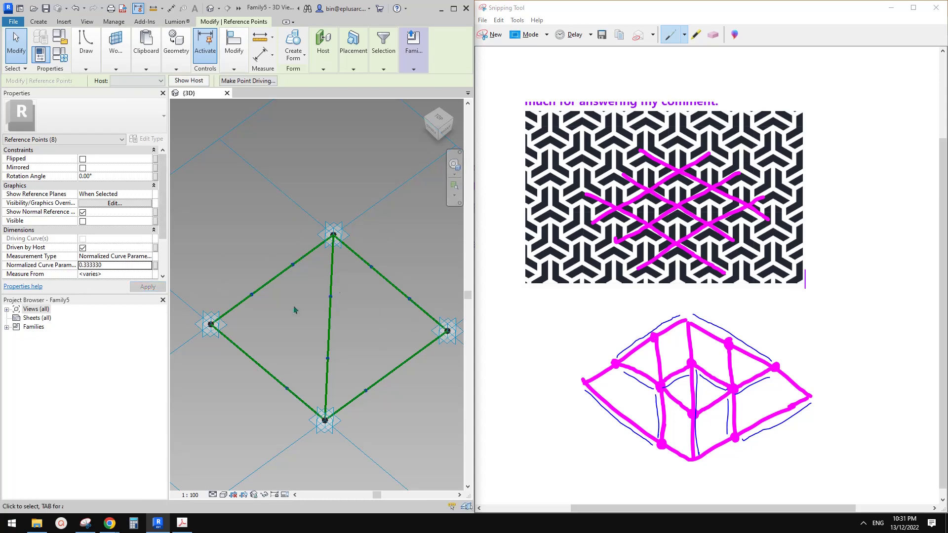
click(369, 307)
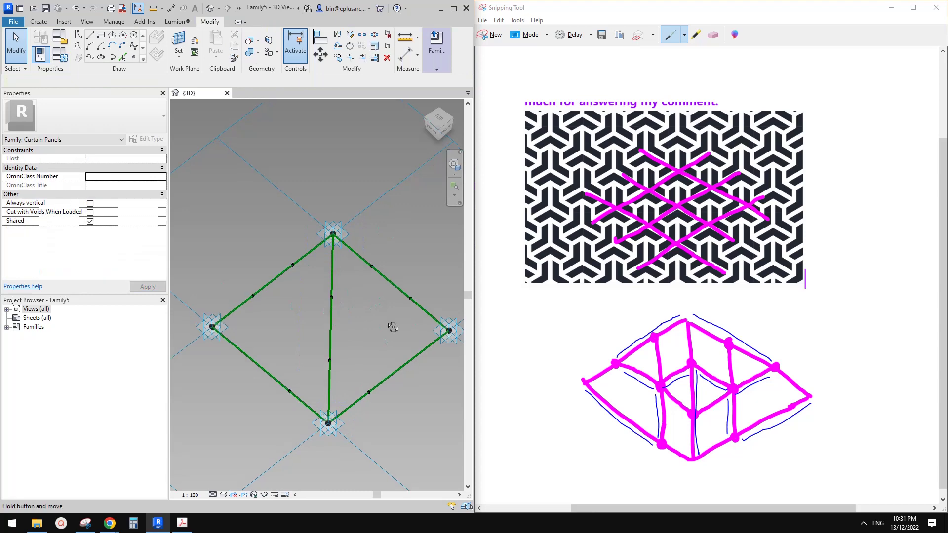
Join the upper-right side's inner point to the lower-right side's point with a spline and make it a reference line.
drag(367, 234, 383, 407)
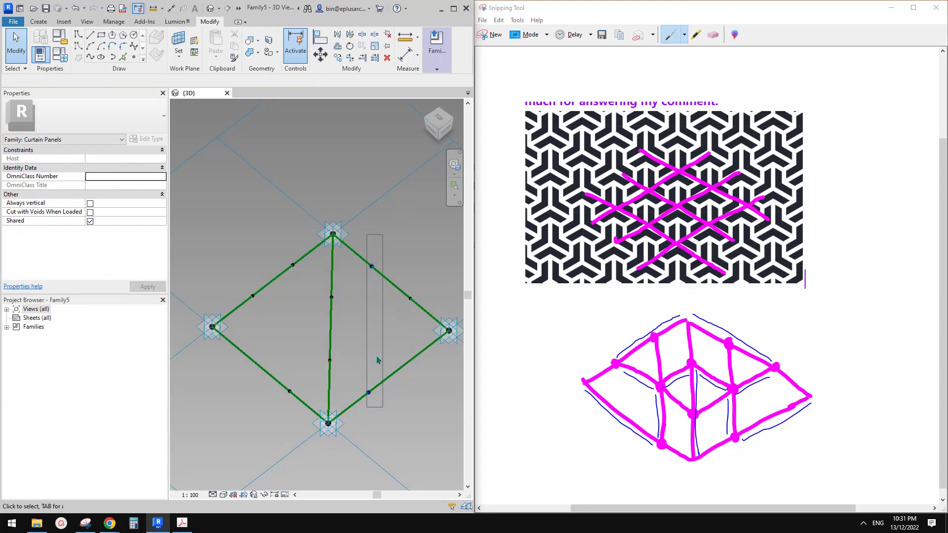
click(86, 49)
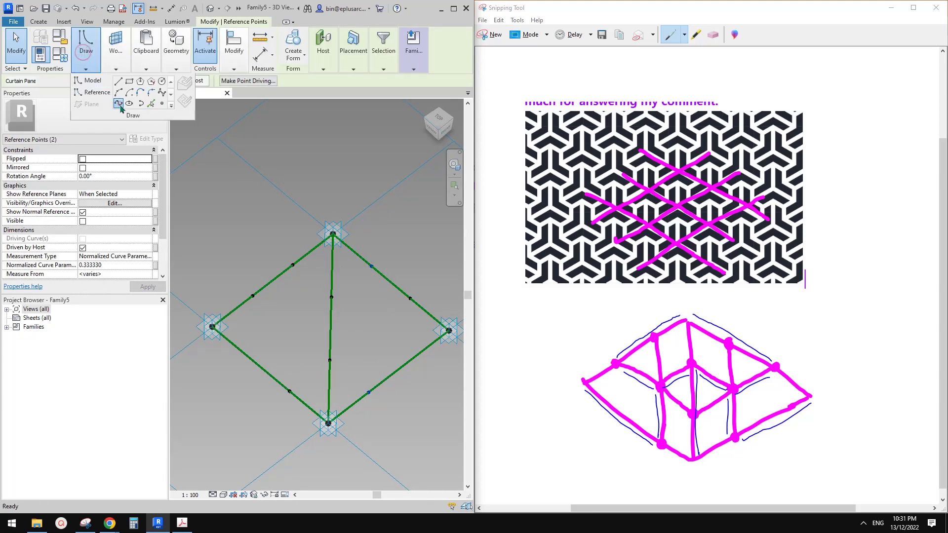
click(86, 230)
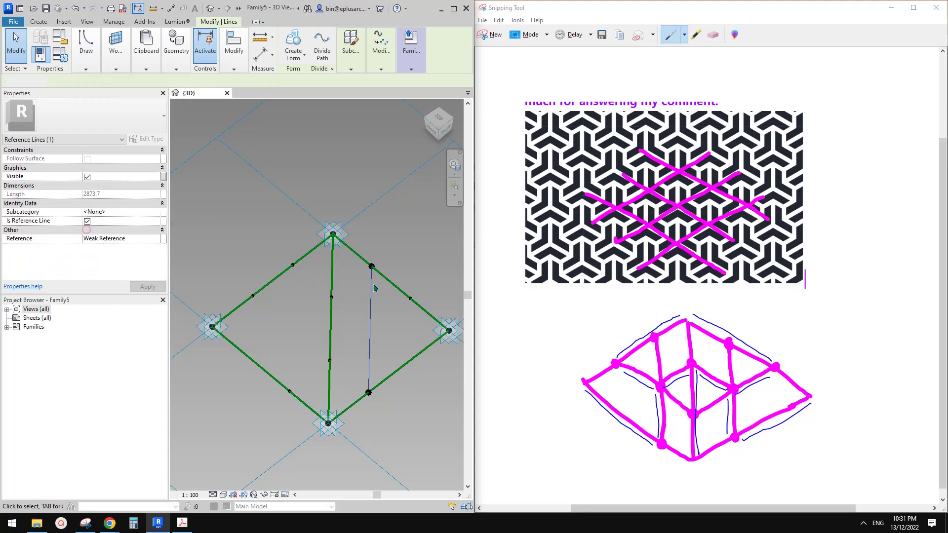
Join the upper-left side's inner point to the lower-left side's point with a spline and make it a reference line.
drag(270, 236, 309, 404)
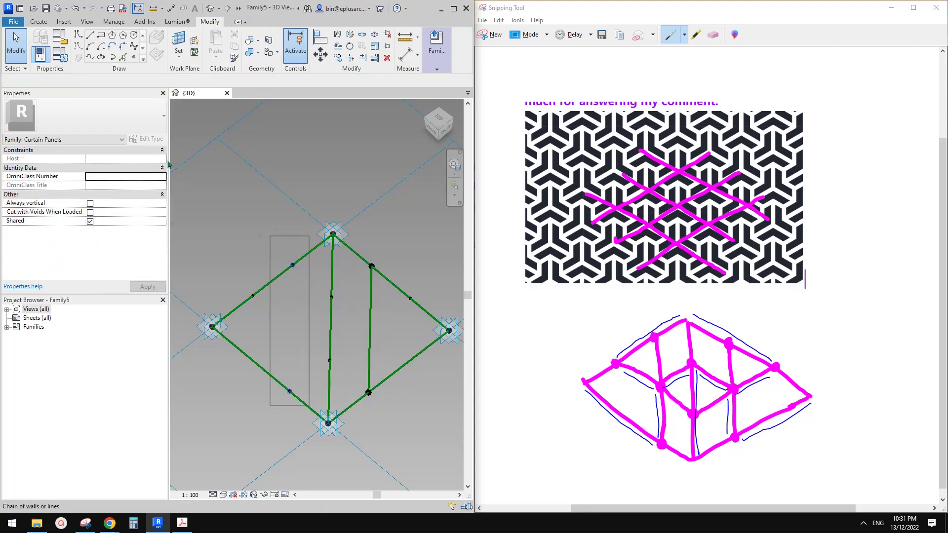
click(92, 63)
click(118, 105)
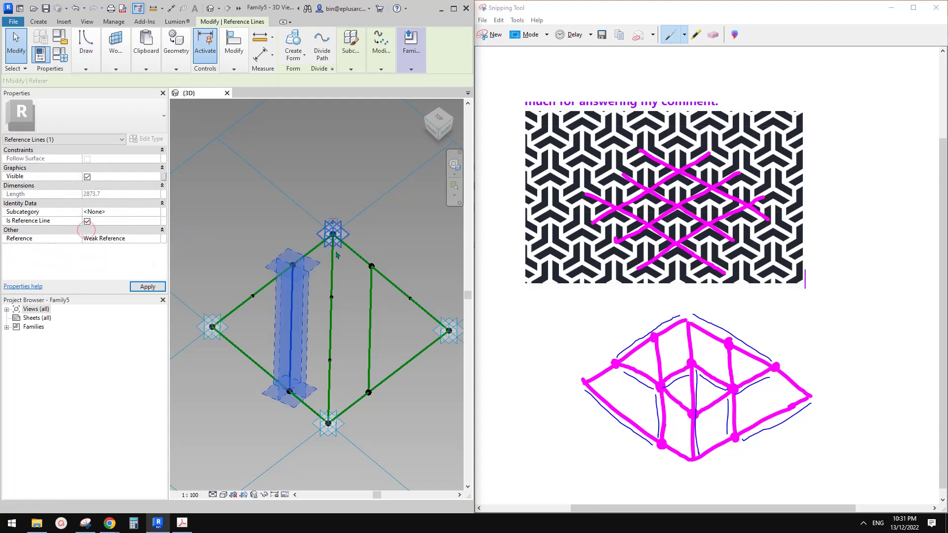
middle_drag(457, 269, 434, 260)
key(Escape)
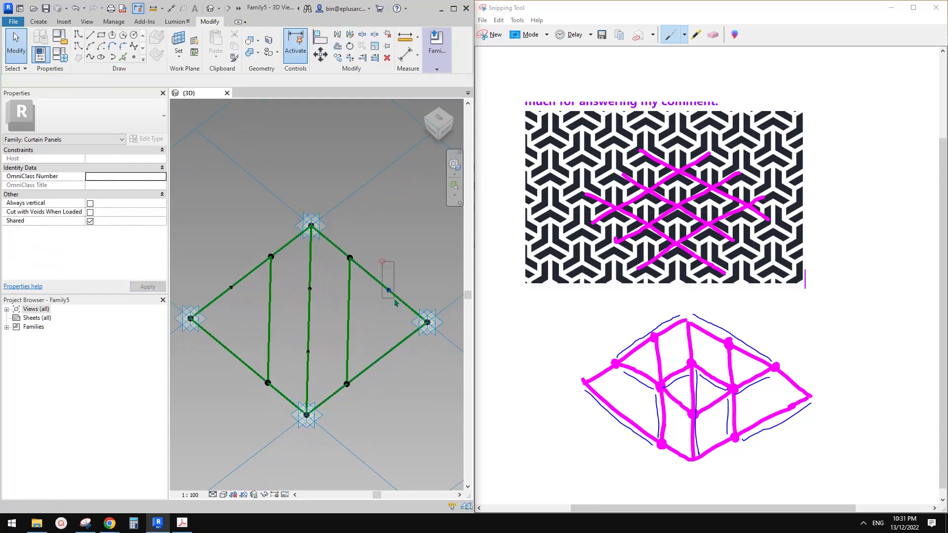
Connect the central line's lower point to the upper-right side's outer point with a spline and make it a reference line.
click(308, 351)
ctrl+click(388, 289)
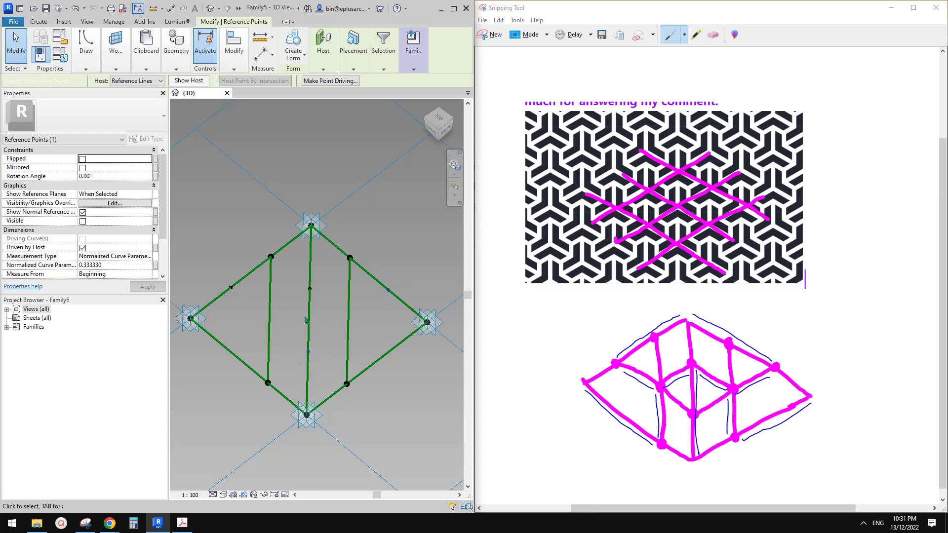
click(87, 60)
click(118, 104)
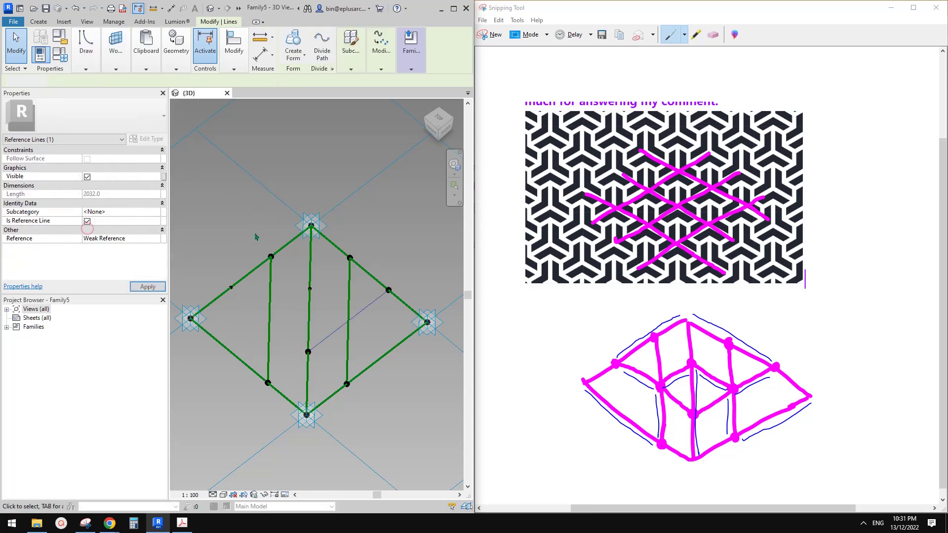
Connect the central line's lower point to the upper-left side's outer point with a spline and make it a reference line.
click(216, 273)
drag(216, 273, 257, 310)
click(86, 52)
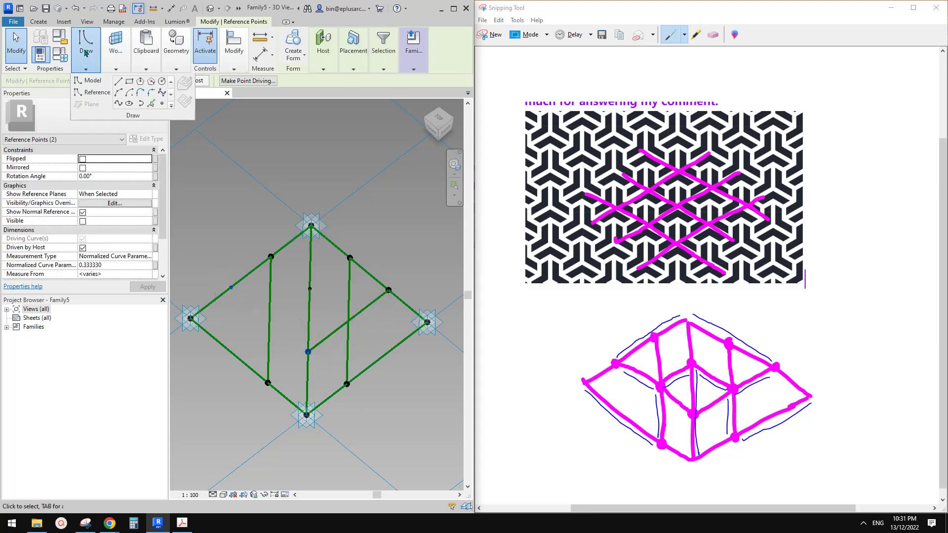
click(114, 103)
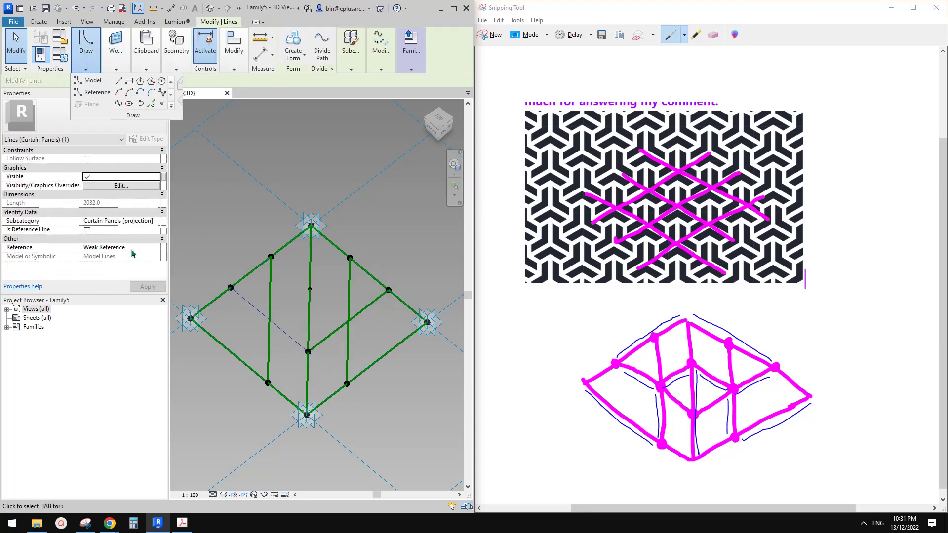
click(87, 230)
key(Escape)
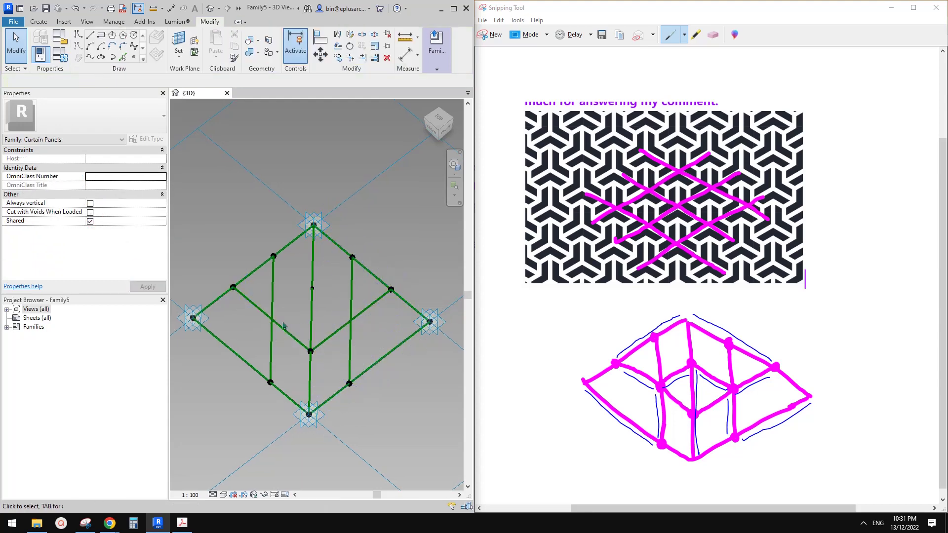
Place a reference point on each of the two outer vertical reference lines, level with the central line's upper point.
click(133, 58)
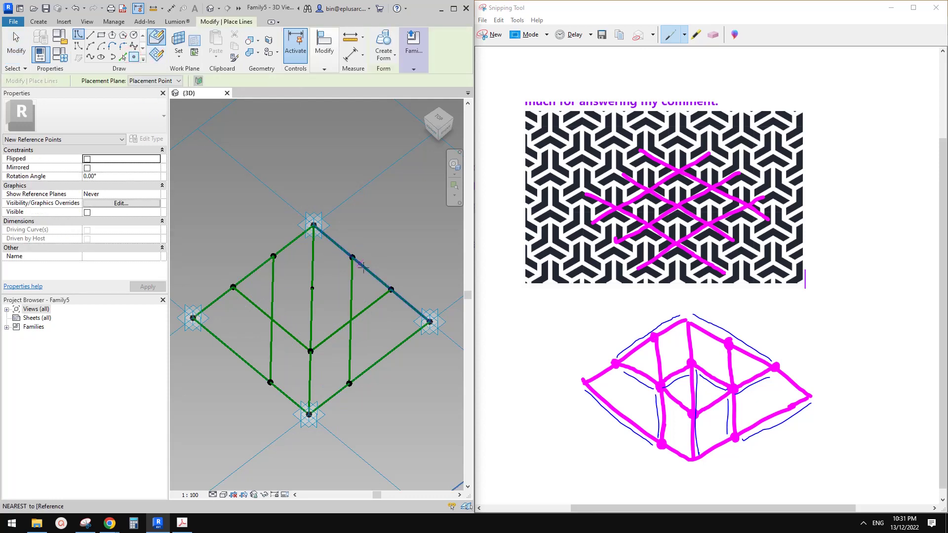
click(350, 292)
click(271, 290)
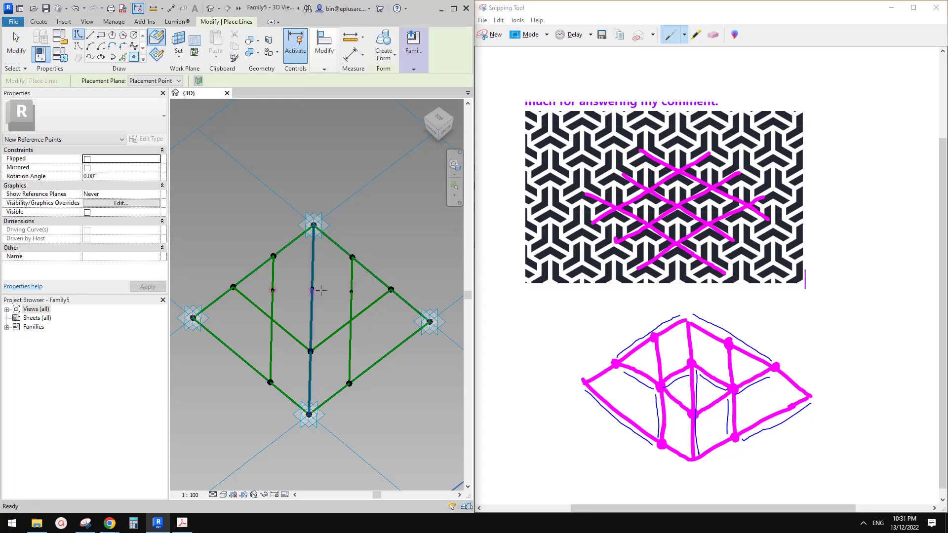
key(Escape)
Host the points on the two outer vertical reference lines by intersection with the diagonal reference lines running to the upper sides' outer points.
click(353, 293)
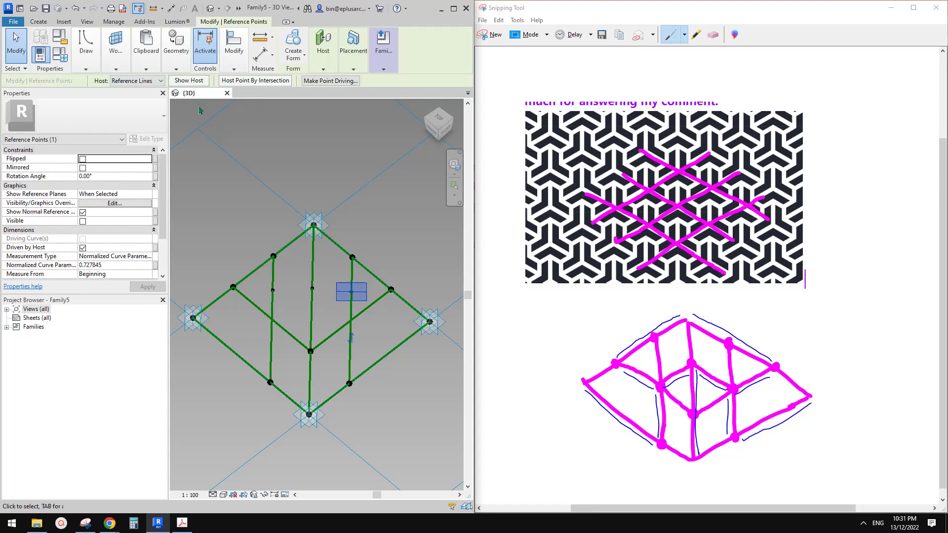
click(244, 81)
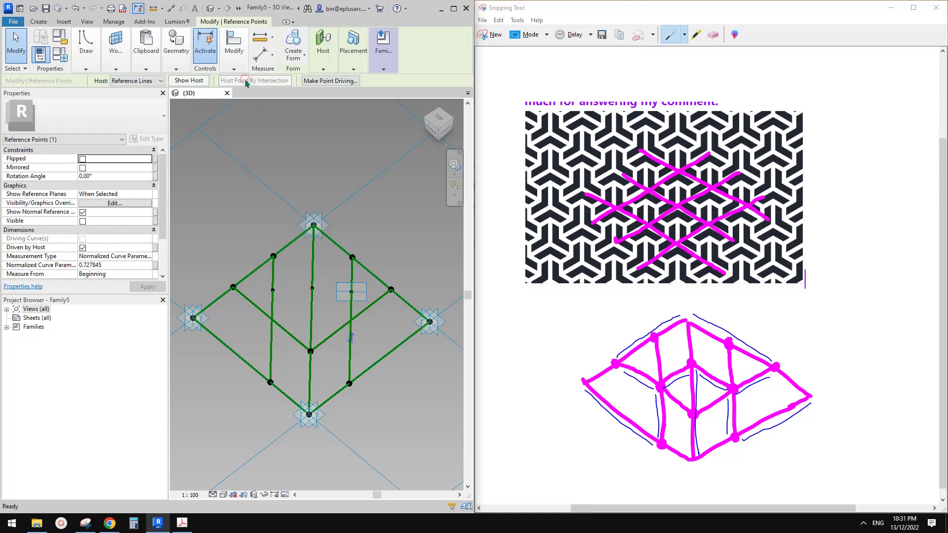
click(369, 308)
click(266, 286)
click(277, 81)
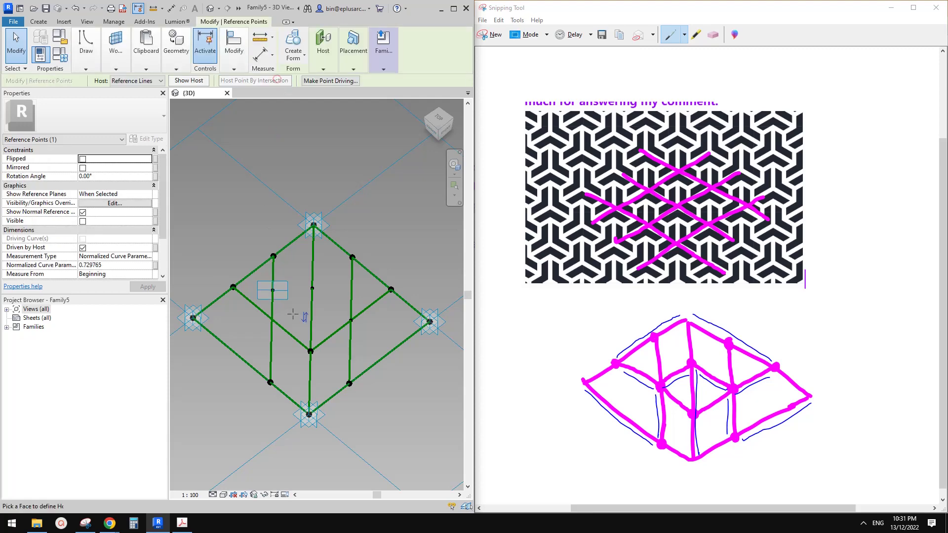
click(287, 329)
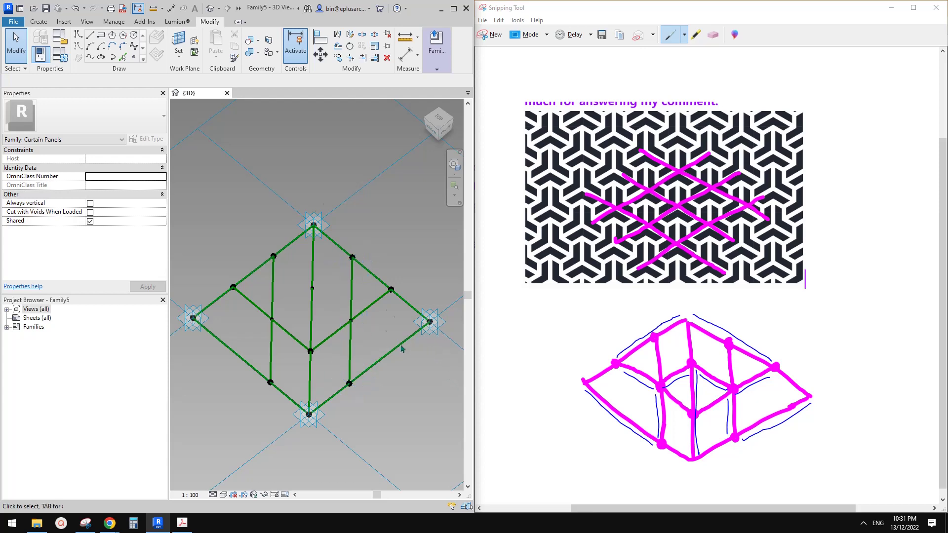
Filter the whole panel selection down to reference lines only and temporarily hide them in the view.
middle_drag(400, 345, 407, 344)
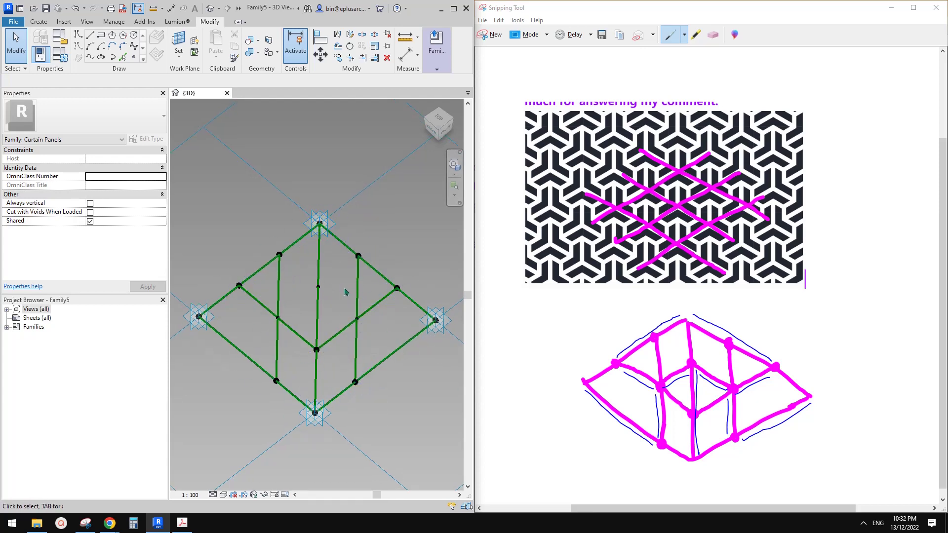
scroll(380, 286, down, 4)
drag(240, 210, 445, 397)
click(350, 50)
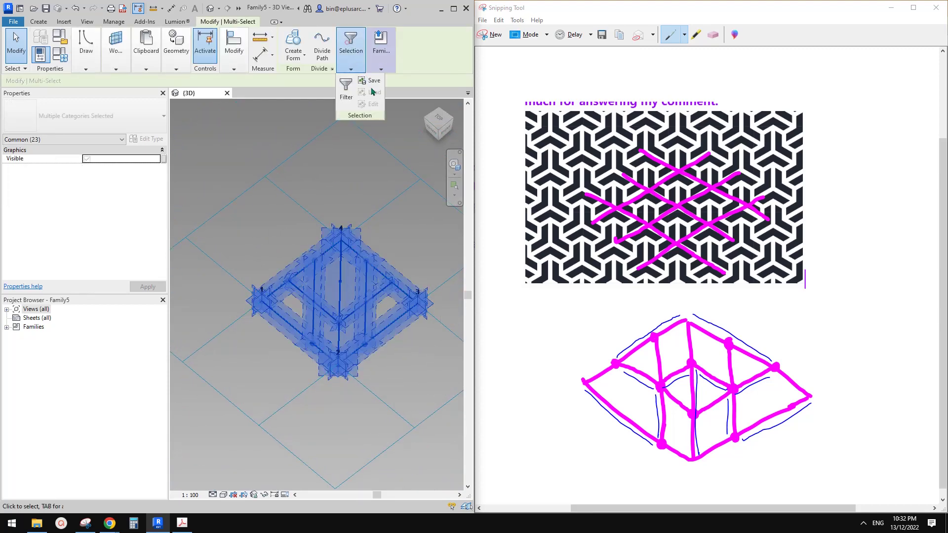
click(346, 91)
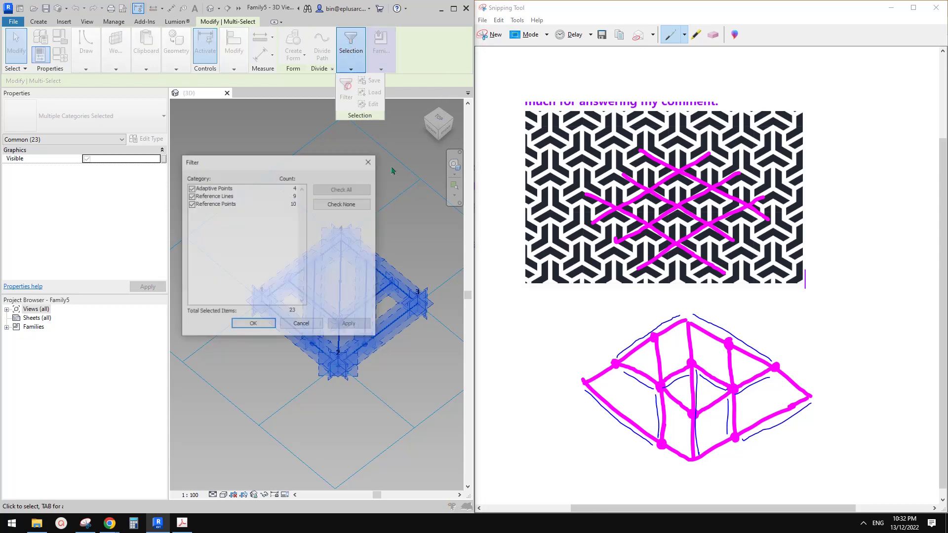
click(191, 204)
click(200, 189)
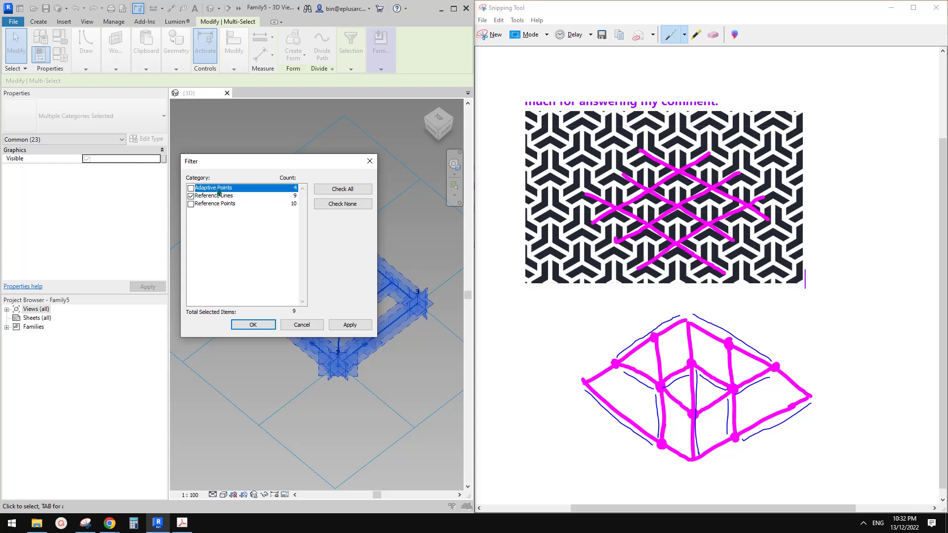
click(253, 325)
key(h)
key(h)
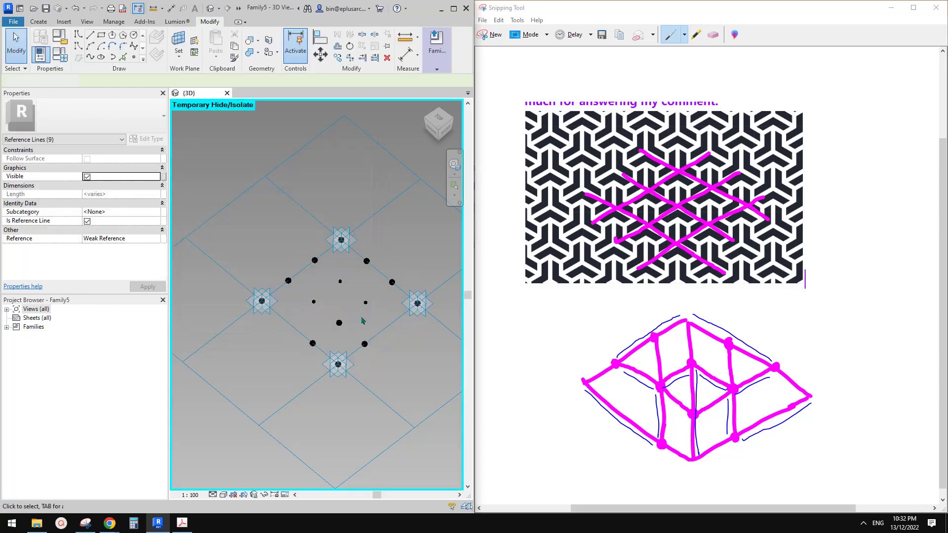
Draw a spline through points from the rhombus's top adaptive point to the upper-right side's outer point.
scroll(380, 323, up, 3)
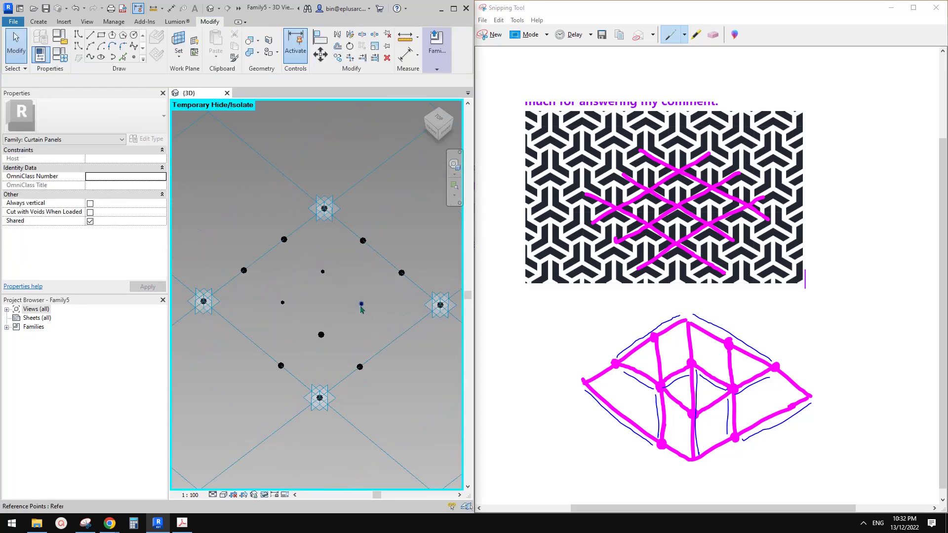
middle_drag(380, 323, 366, 324)
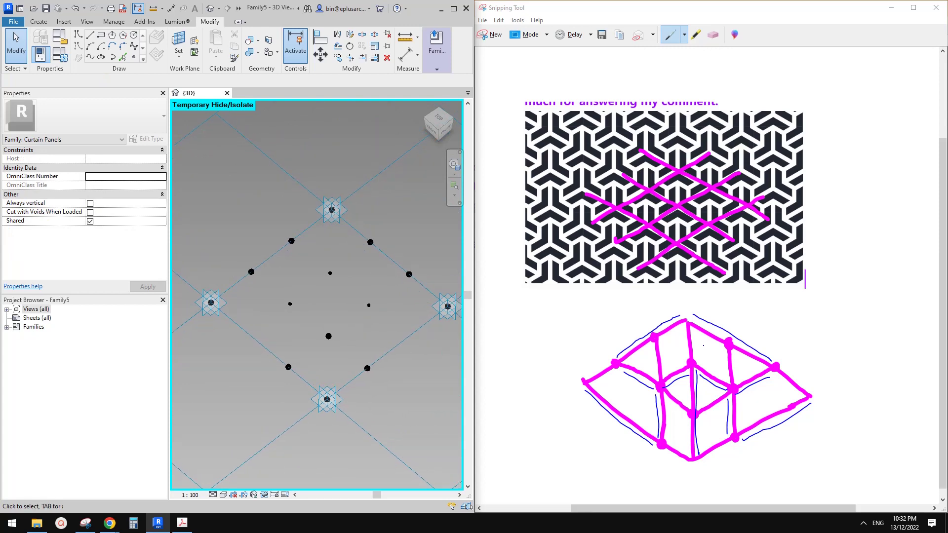
middle_drag(376, 324, 374, 328)
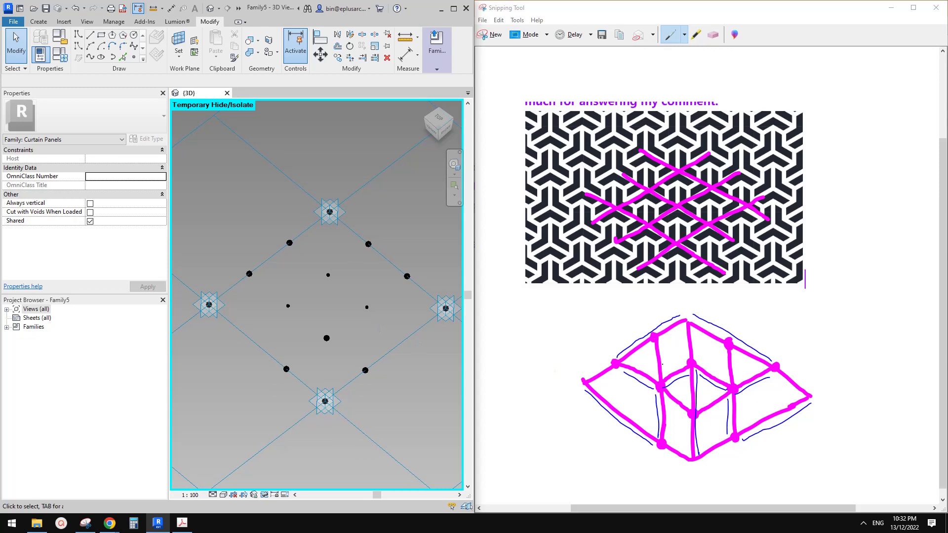
scroll(345, 334, down, 1)
middle_drag(345, 333, 339, 334)
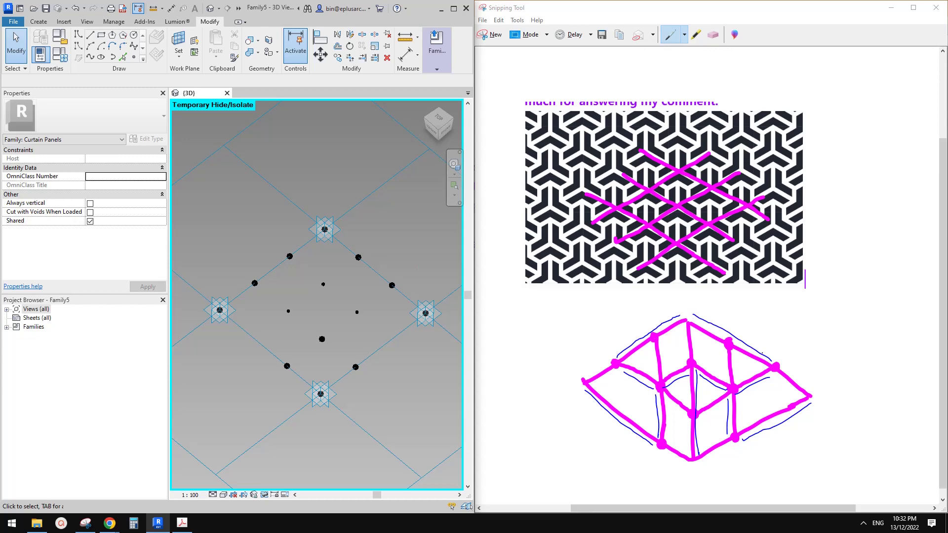
click(325, 229)
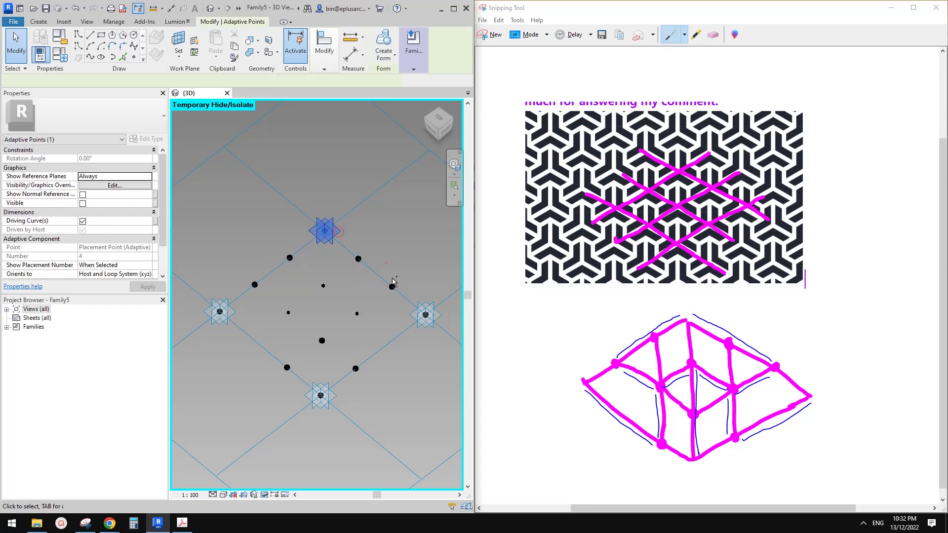
click(89, 55)
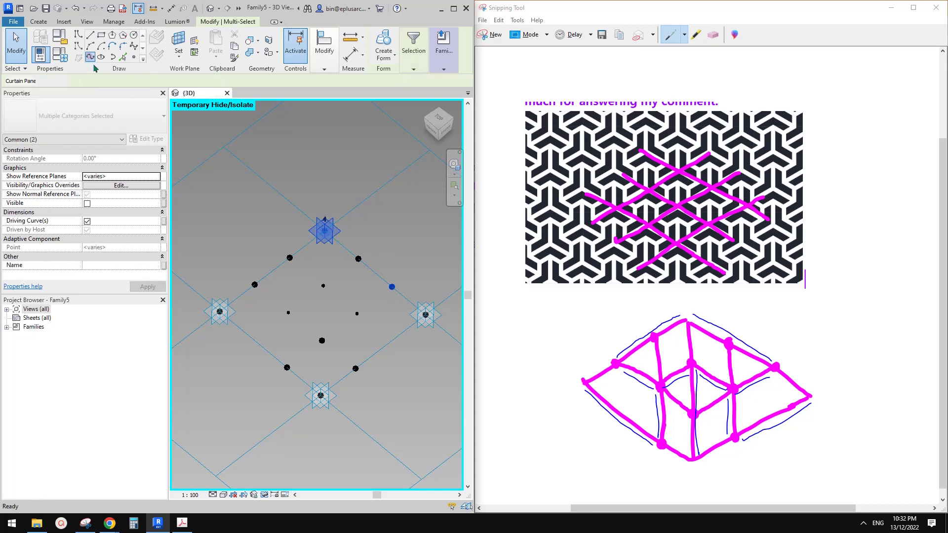
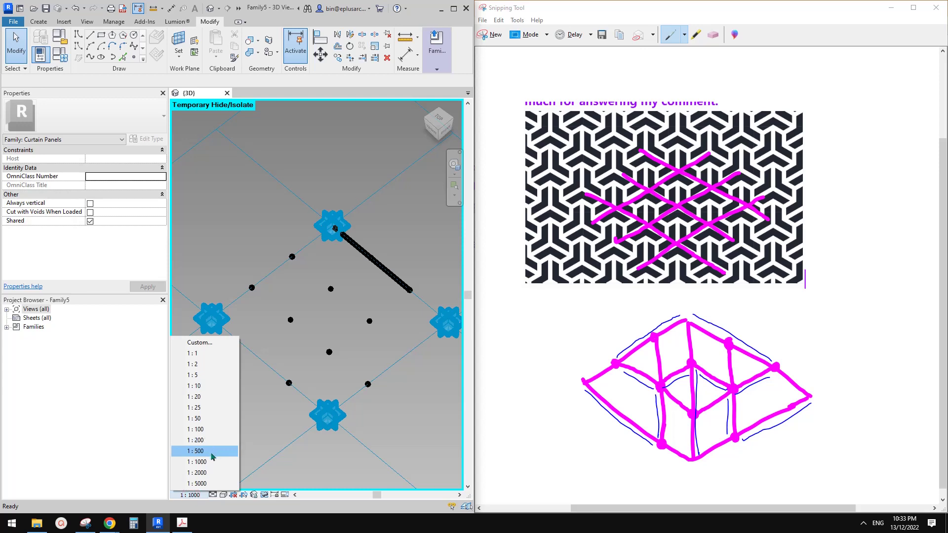
Set the 3D view's scale to 1:500.
click(213, 451)
scroll(389, 276, up, 1)
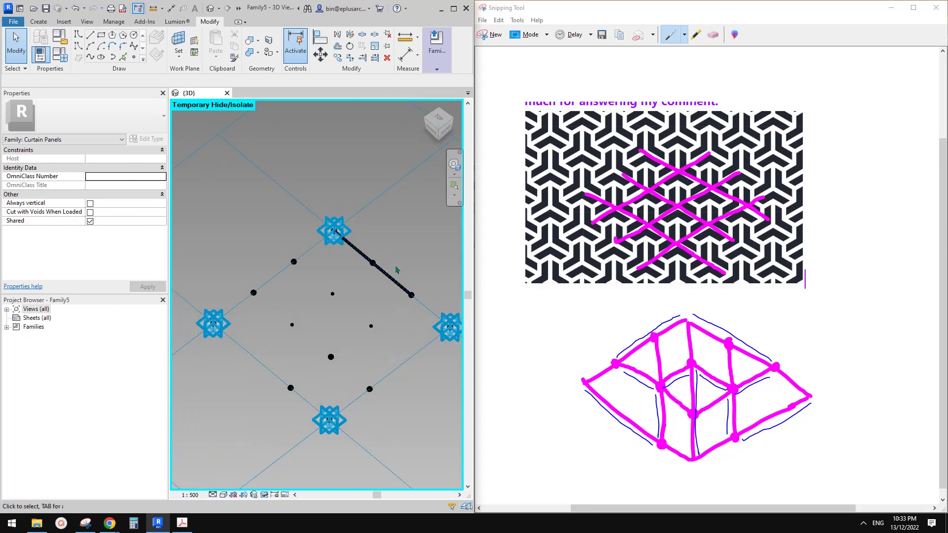
middle_drag(382, 294, 398, 291)
Draw a spline through points from the top adaptive point to the upper-left side's outer point.
click(350, 227)
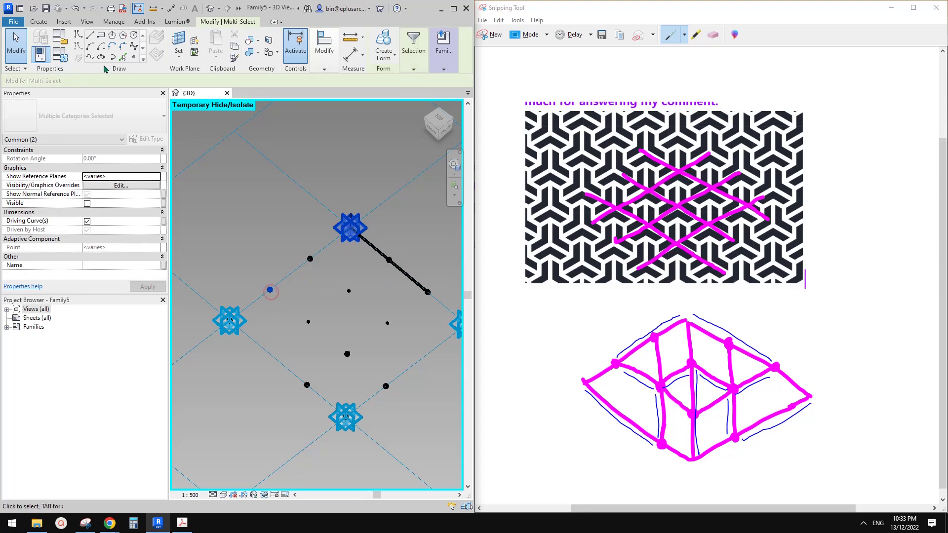
click(91, 56)
click(368, 319)
middle_drag(374, 320, 360, 314)
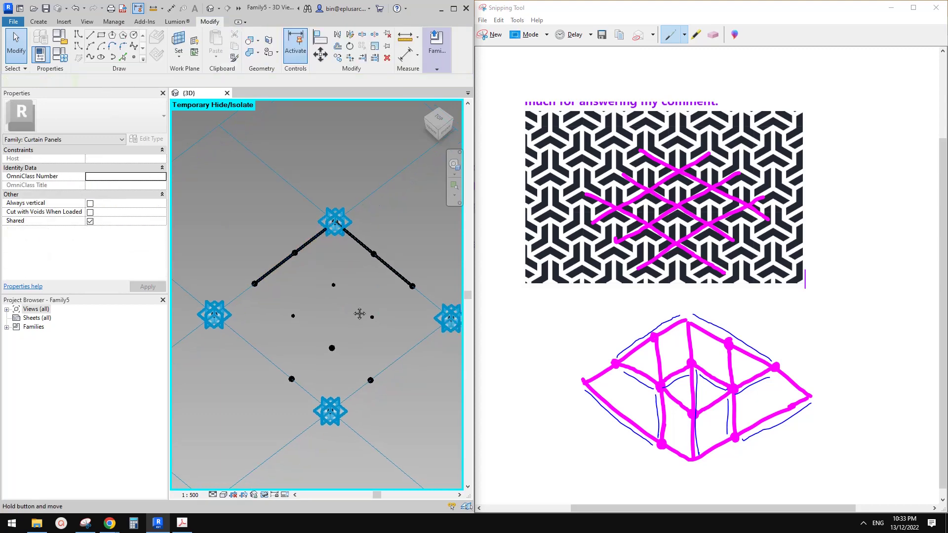
Connect the upper-left side's outer point to the left interior intersection point with a spline through points.
ctrl+click(293, 316)
click(86, 52)
click(117, 104)
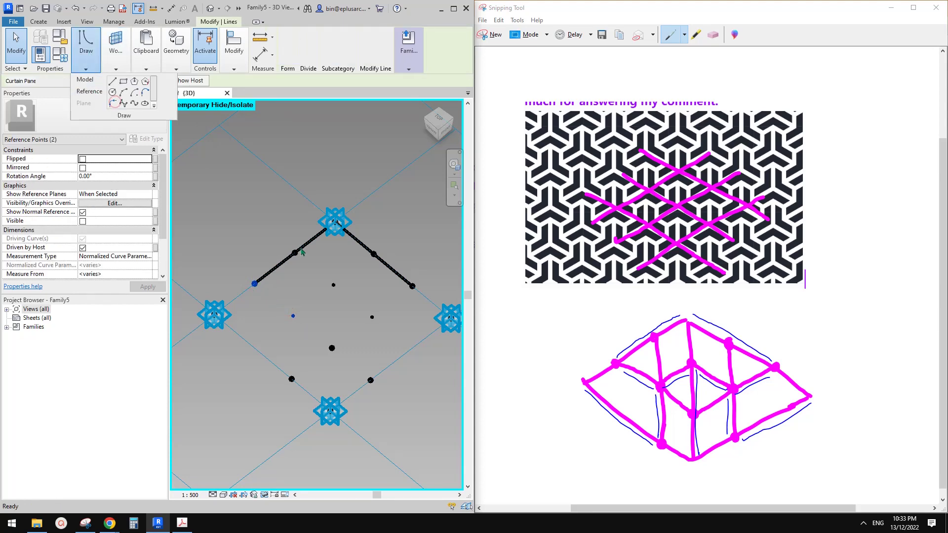
click(327, 271)
Connect the left interior intersection point to the upper point on the rhombus's central axis with a spline.
drag(288, 290, 315, 328)
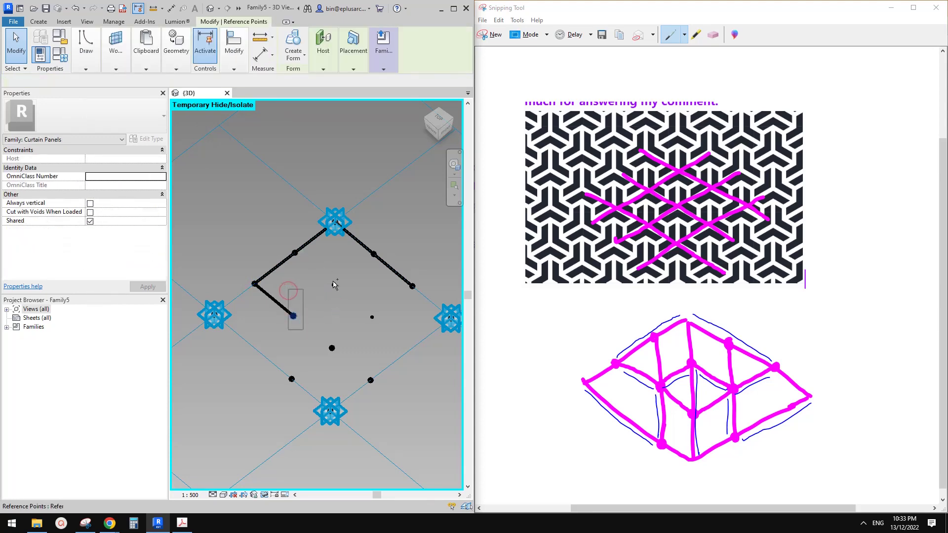
ctrl+drag(322, 269, 342, 296)
click(85, 51)
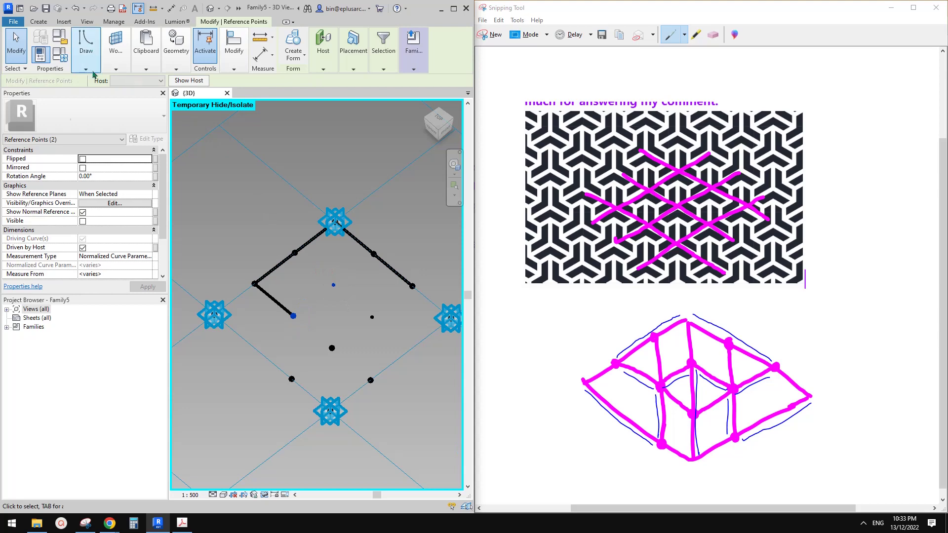
click(118, 103)
click(323, 329)
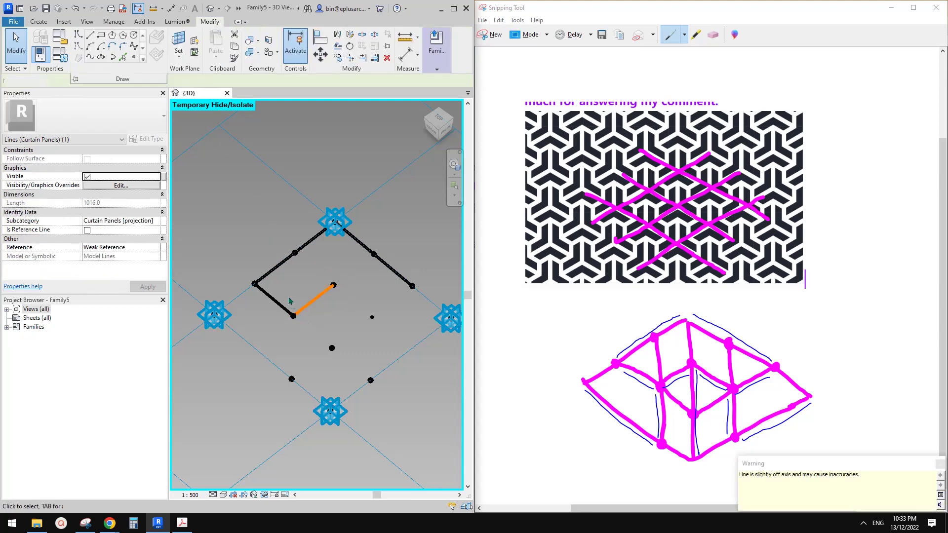
Connect the left interior intersection point to the lower-left side's point with a spline.
ctrl+drag(282, 354, 300, 389)
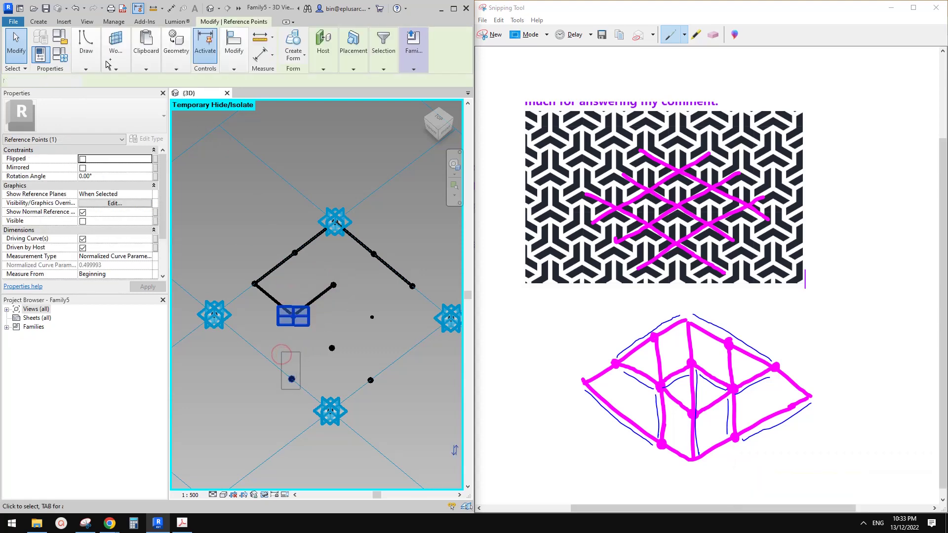
click(86, 51)
click(118, 104)
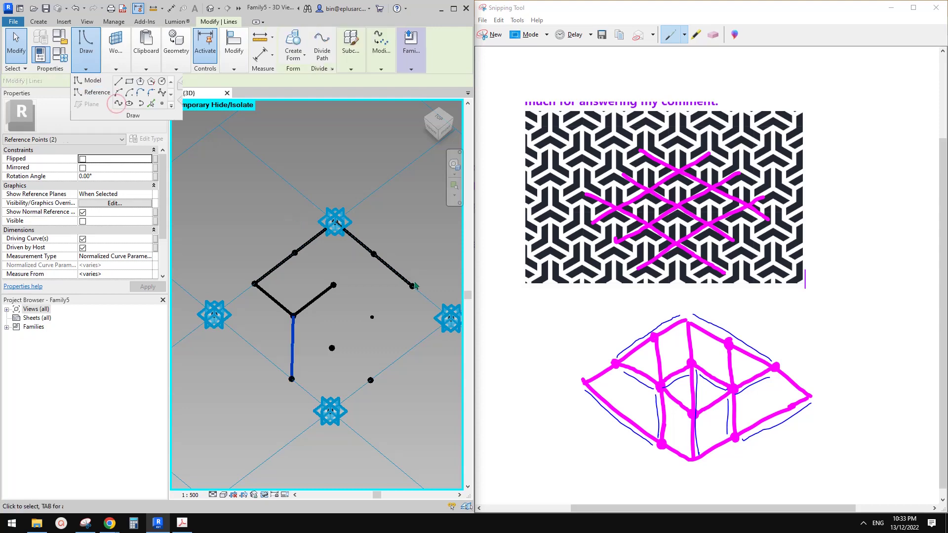
Connect the central axis's upper point to the right interior intersection point with a spline.
click(328, 279)
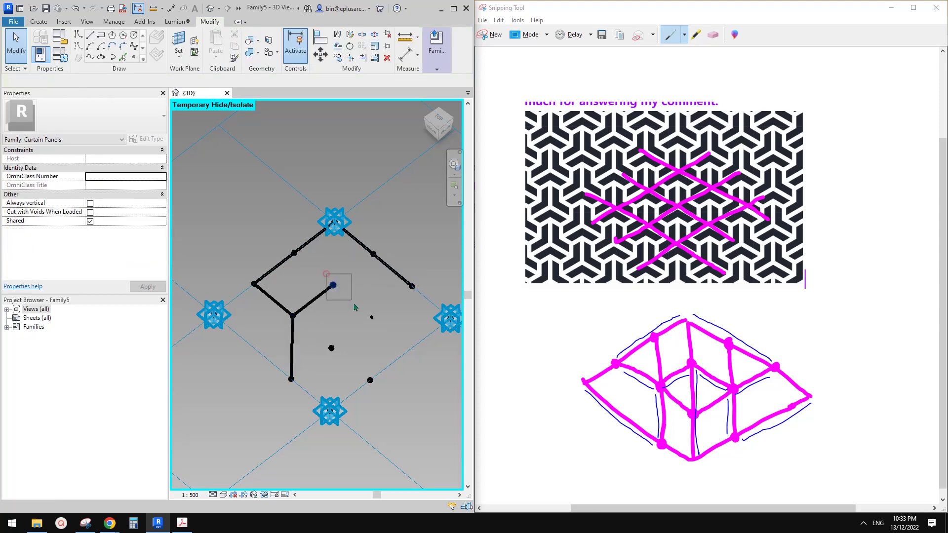
click(332, 285)
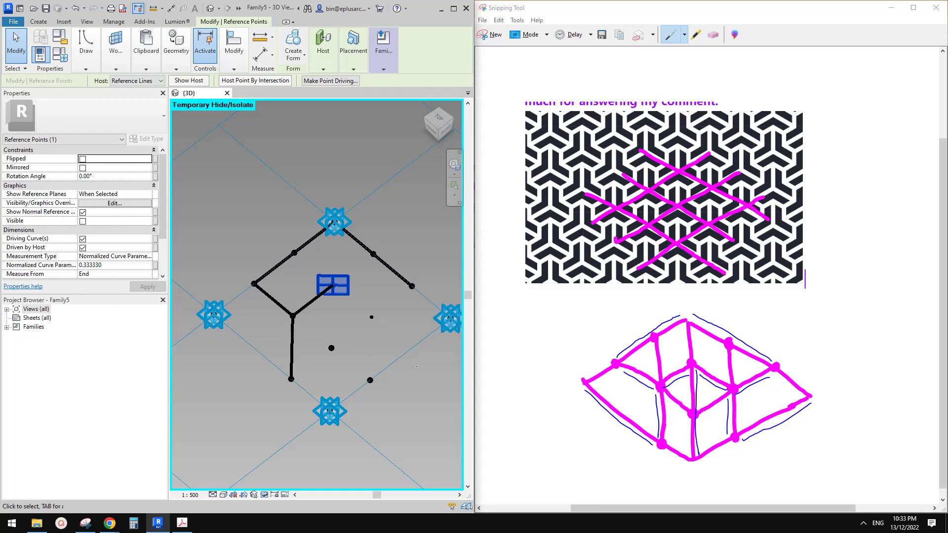
click(361, 337)
drag(321, 273, 377, 329)
click(85, 52)
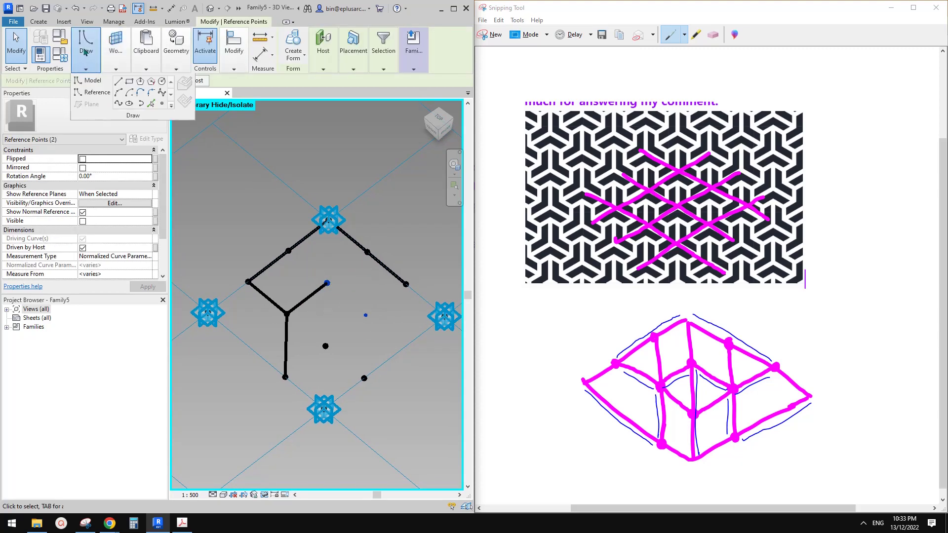
click(118, 103)
click(404, 300)
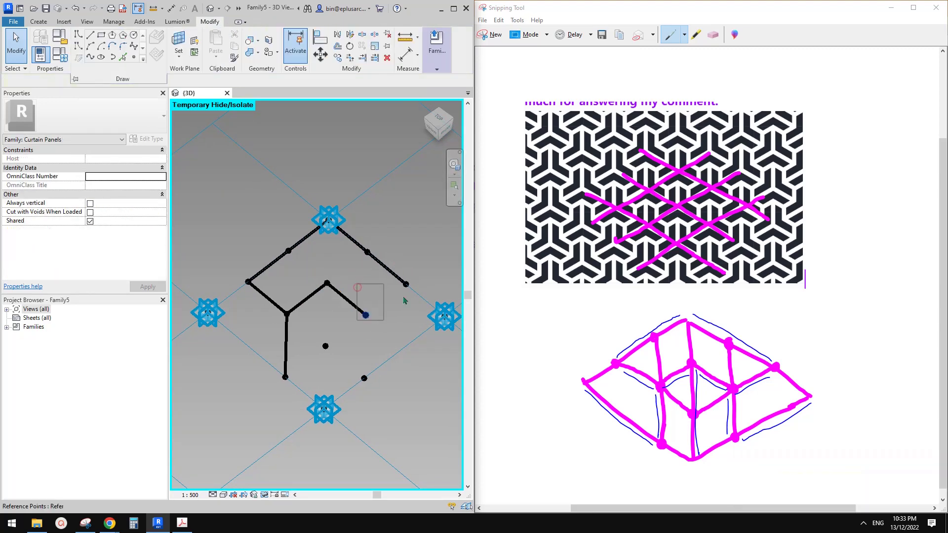
Connect the right interior intersection point to the upper-right side's outer point with a spline.
ctrl+click(406, 283)
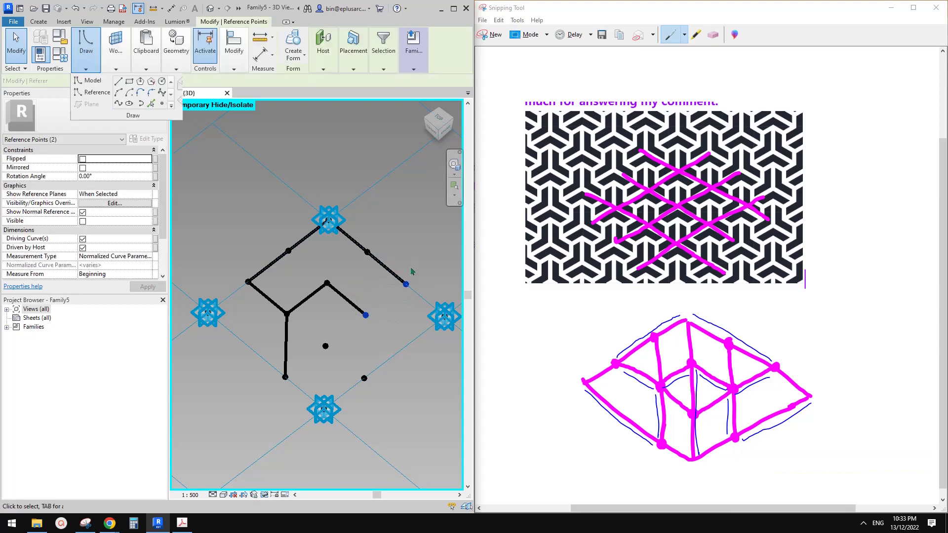
click(90, 55)
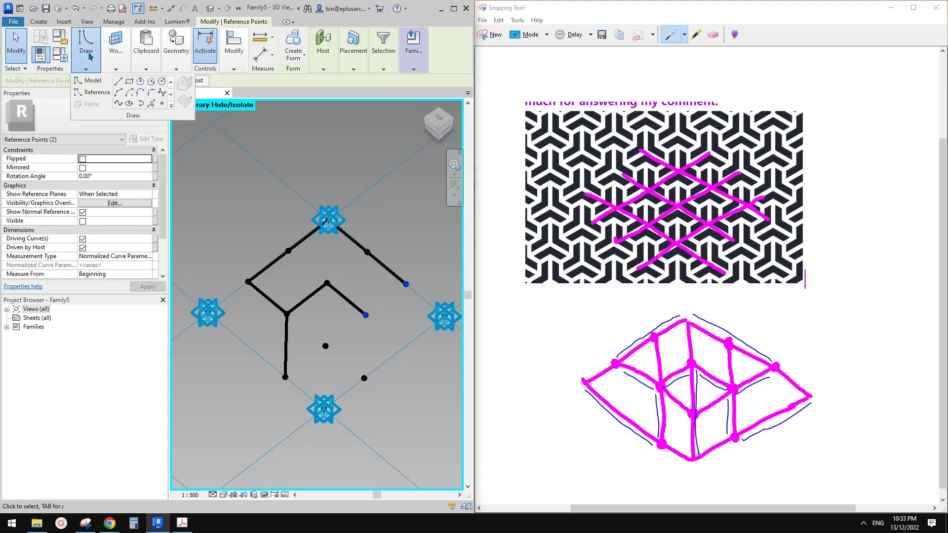
click(119, 99)
Connect the right interior intersection point to the lower-right side's point with a spline.
mouse_move(361, 293)
mouse_down()
mouse_move(387, 366)
mouse_move(386, 403)
mouse_up()
click(96, 66)
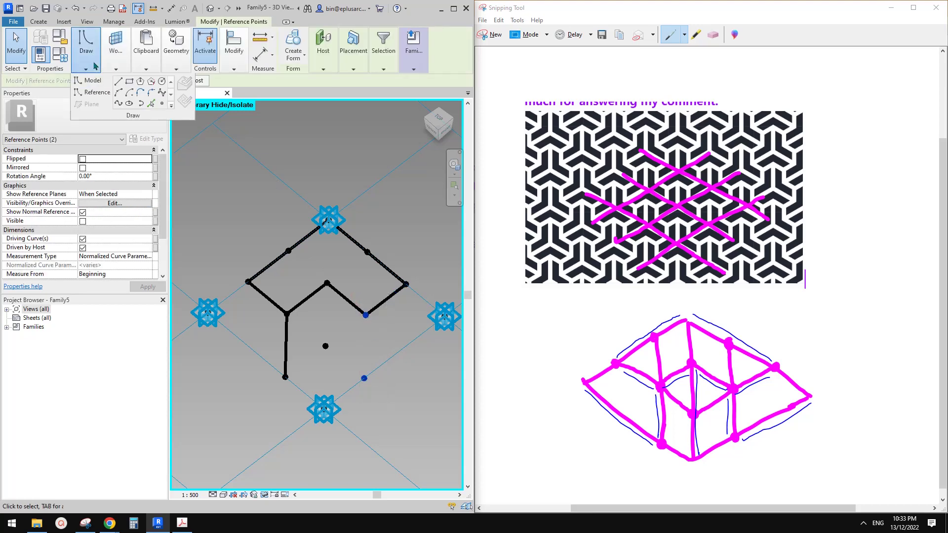
click(117, 103)
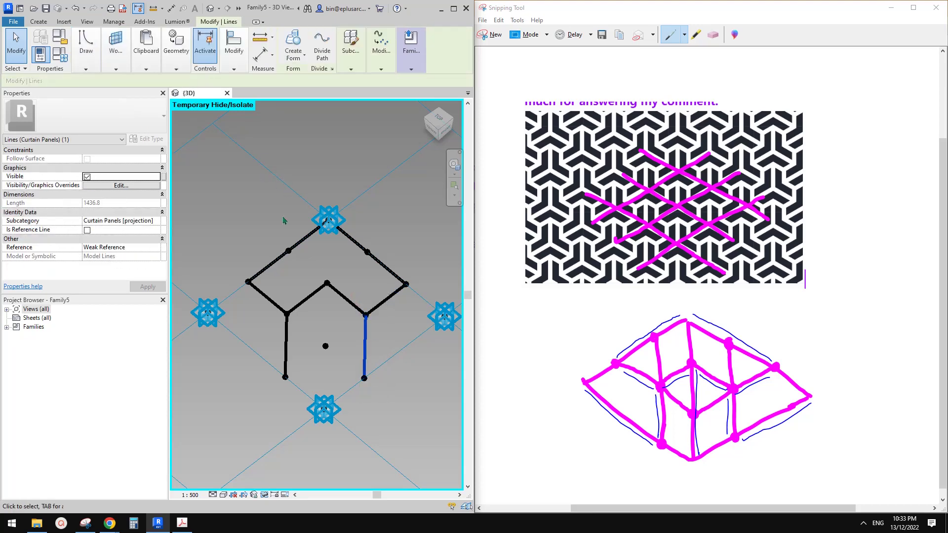
click(285, 247)
Connect the central axis's upper point to the rhombus's bottom adaptive point with a spline.
click(326, 282)
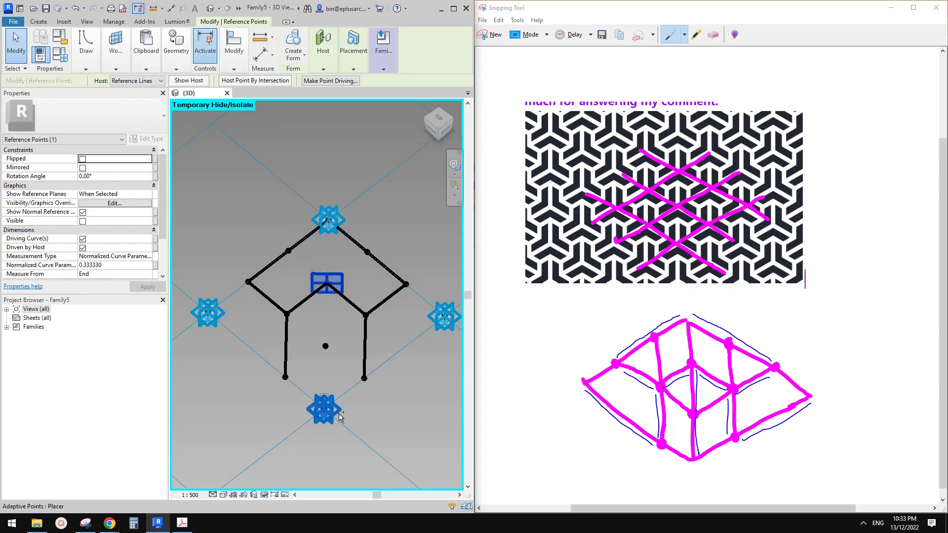
ctrl+click(339, 417)
click(89, 59)
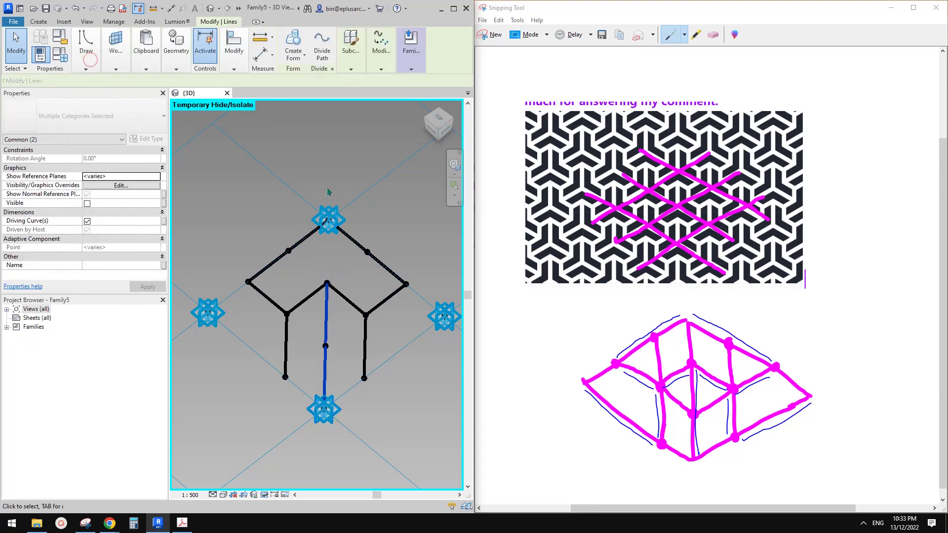
Connect the lower-right side's point to the rhombus's right adaptive point with a spline.
click(381, 280)
click(364, 378)
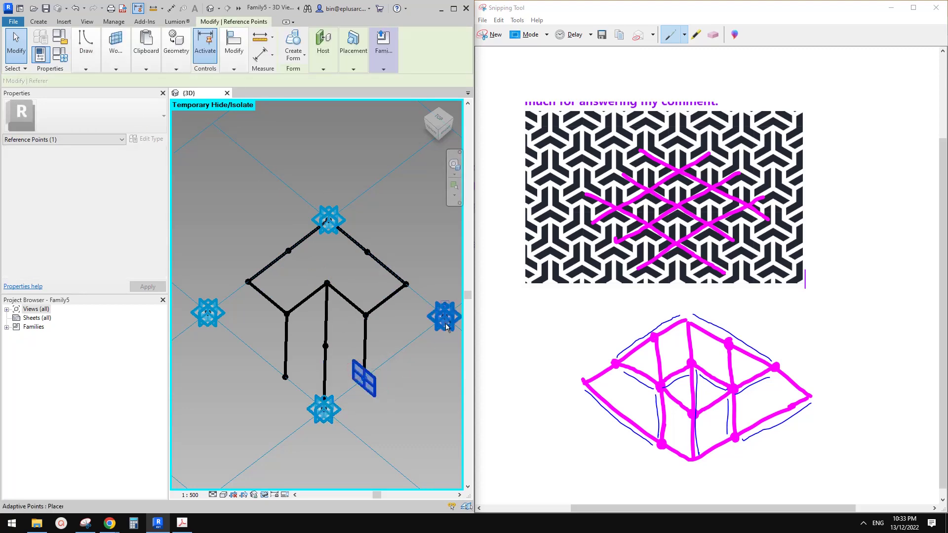
ctrl+click(446, 326)
click(90, 57)
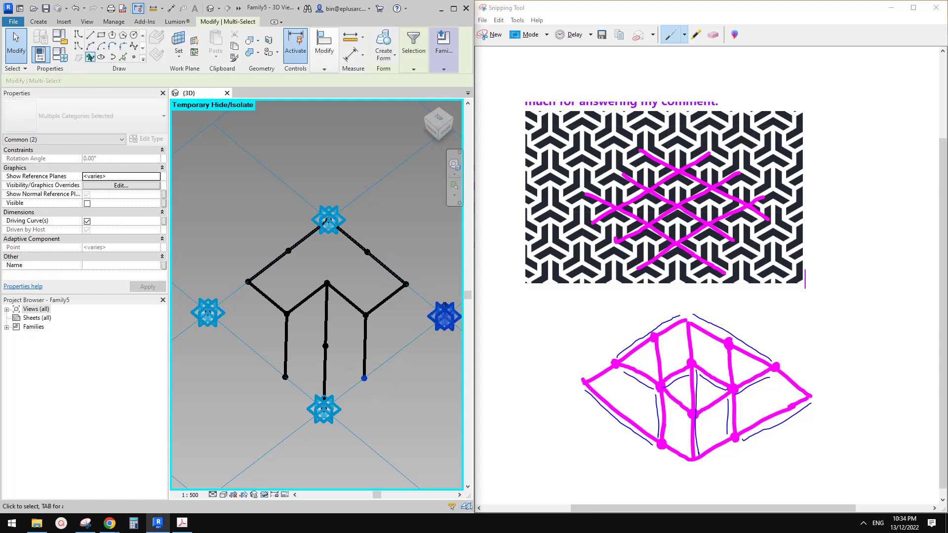
click(353, 272)
Connect the rhombus's left adaptive point to the lower-left side's point with a spline.
click(216, 314)
drag(274, 351, 290, 378)
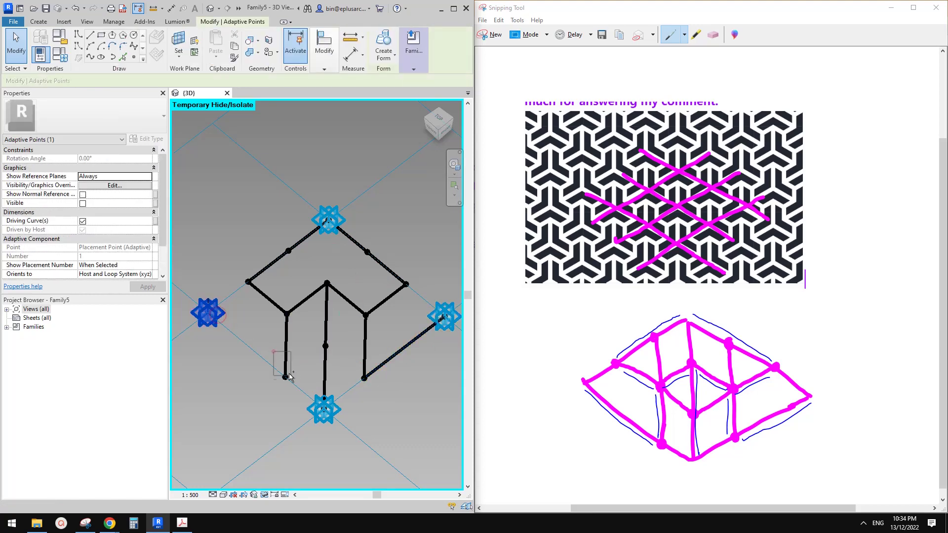
click(89, 55)
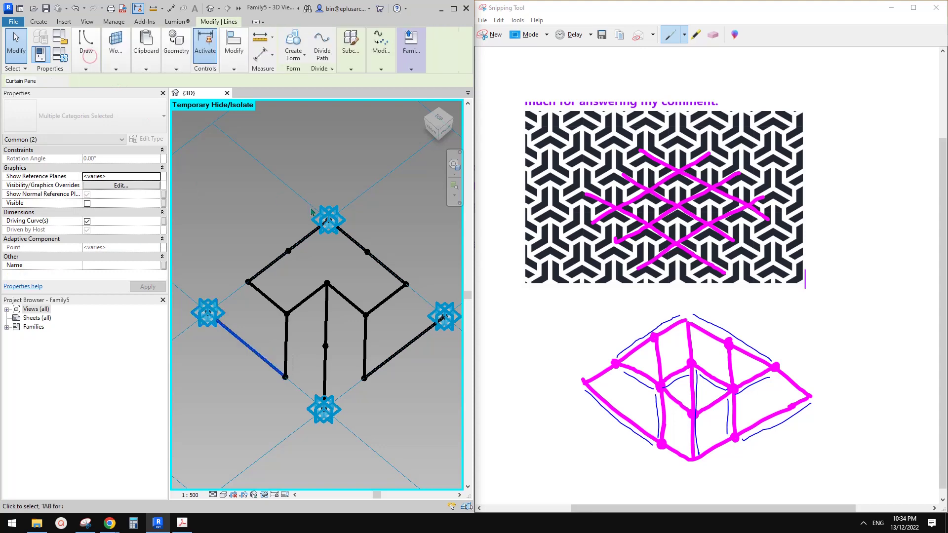
click(359, 262)
Create a new conceptual mass family for testing the curtain panel.
scroll(366, 285, down, 1)
middle_drag(366, 286, 342, 256)
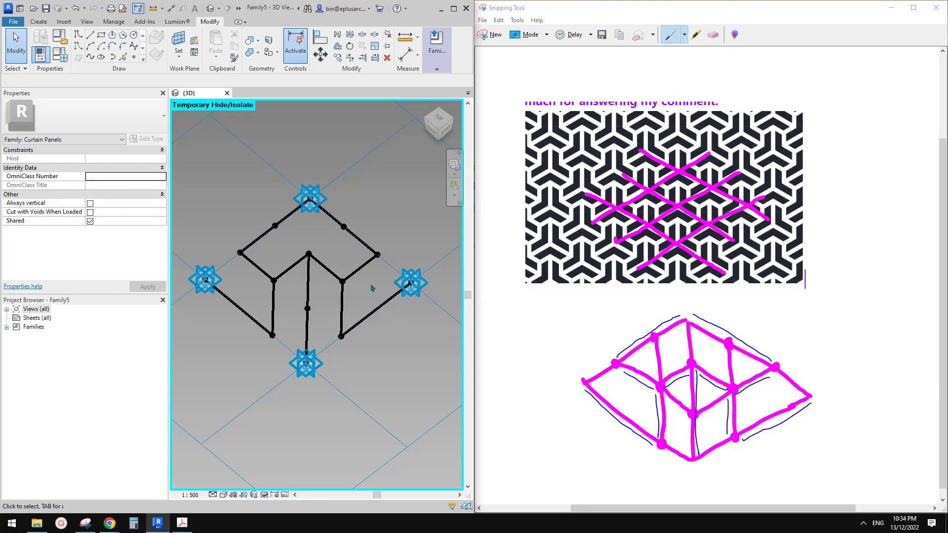
shift+middle_drag(371, 288, 364, 346)
shift+middle_drag(349, 311, 361, 324)
scroll(350, 302, up, 2)
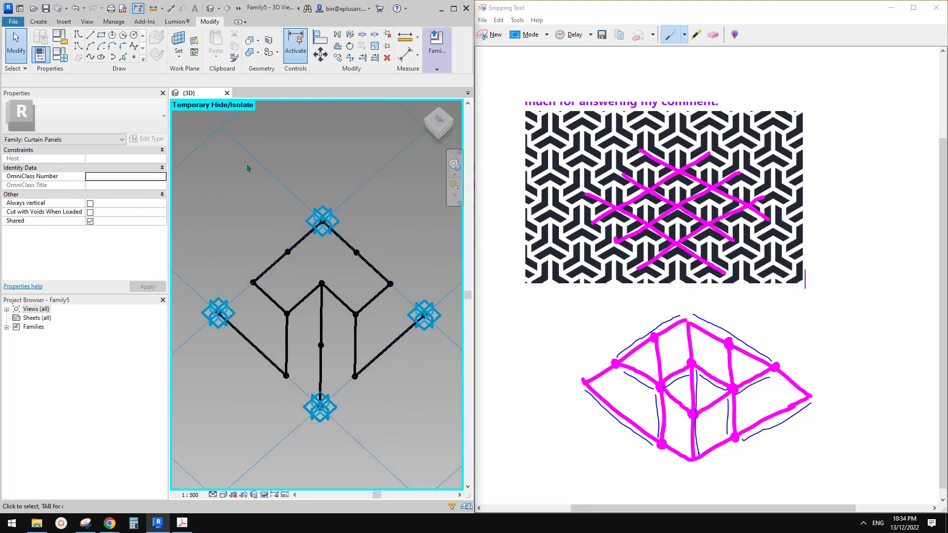
middle_drag(247, 169, 268, 178)
click(15, 21)
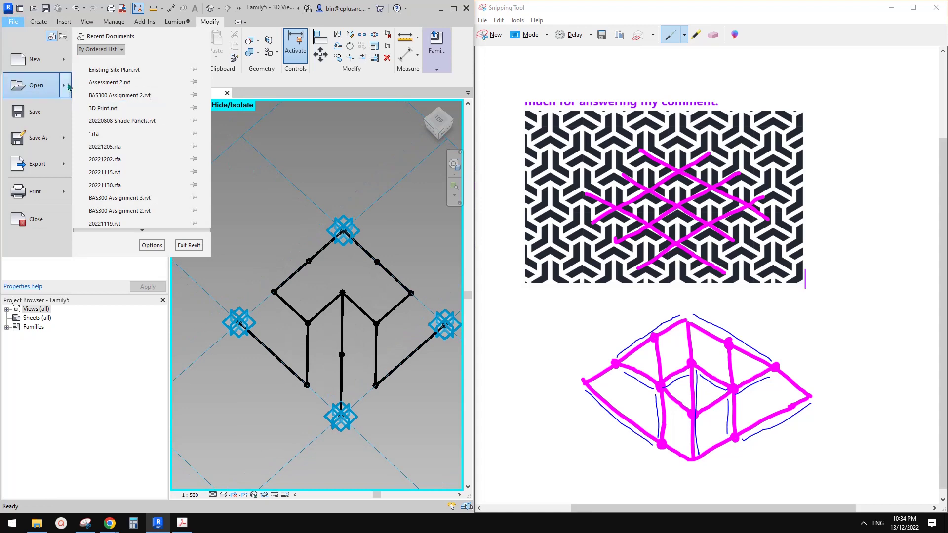
click(64, 60)
click(125, 124)
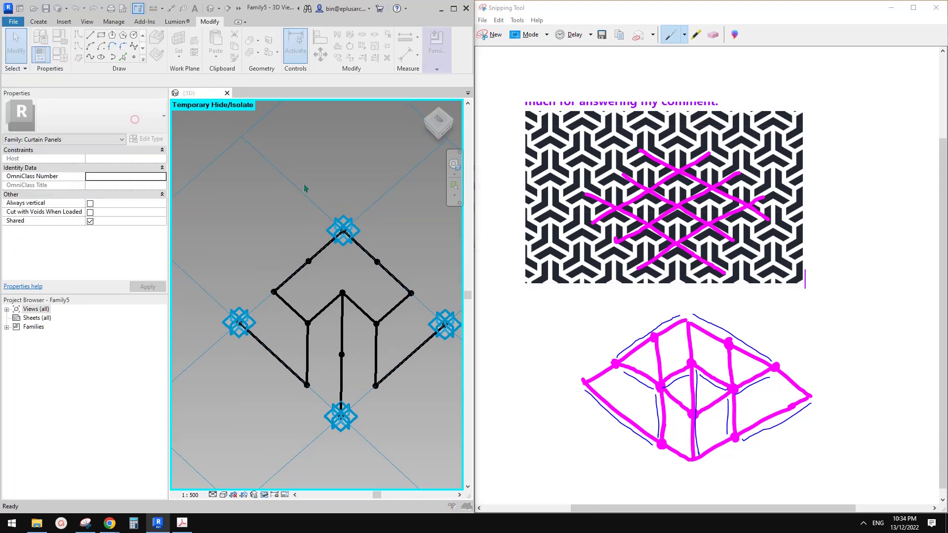
double_click(381, 180)
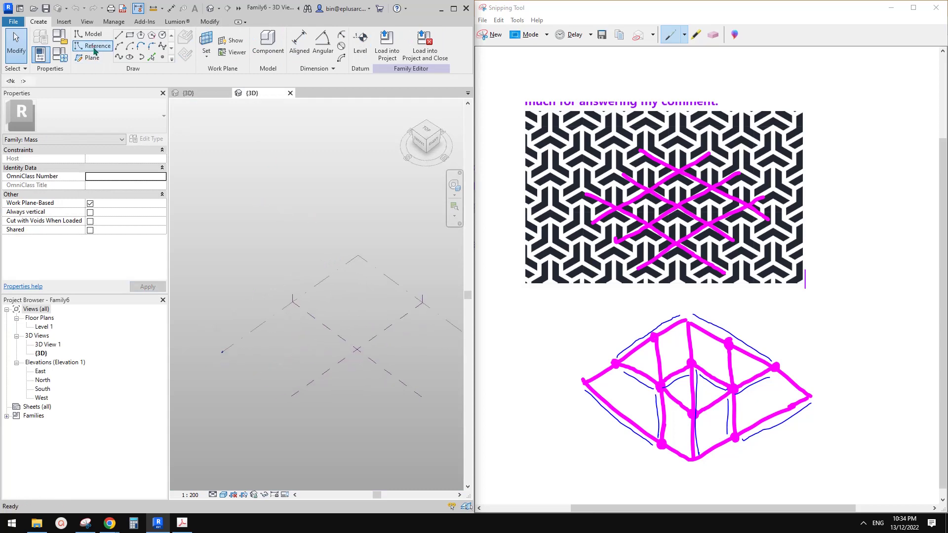
Draw three roughly parallel reference splines on Level 1, spaced apart across the reference planes.
click(91, 45)
click(92, 58)
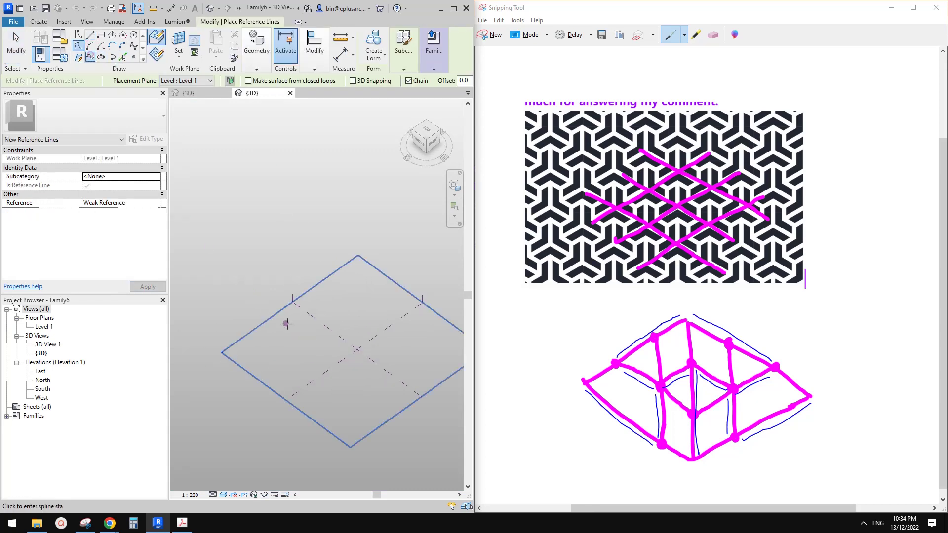
click(271, 350)
click(352, 296)
key(Escape)
click(305, 366)
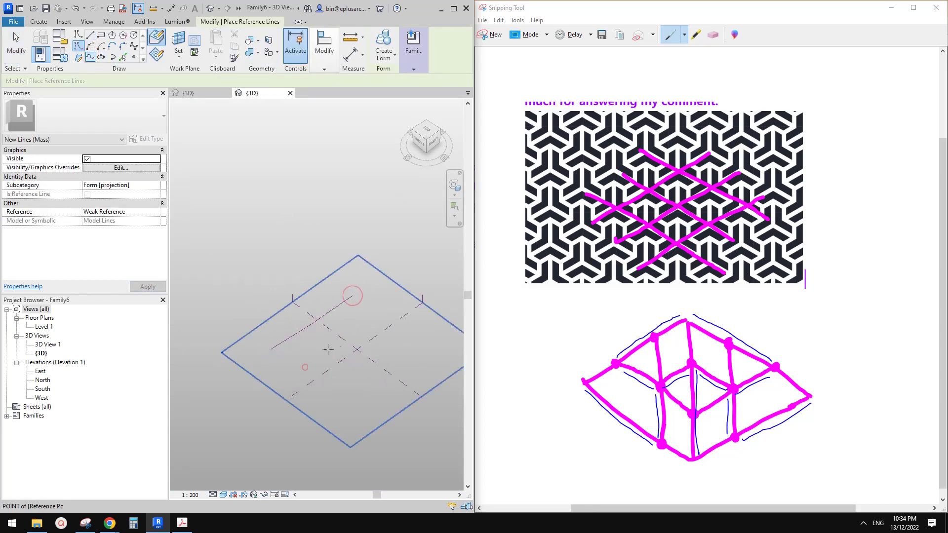
click(334, 344)
click(366, 323)
key(Escape)
click(334, 393)
click(359, 380)
click(419, 344)
key(Escape)
key(Escape)
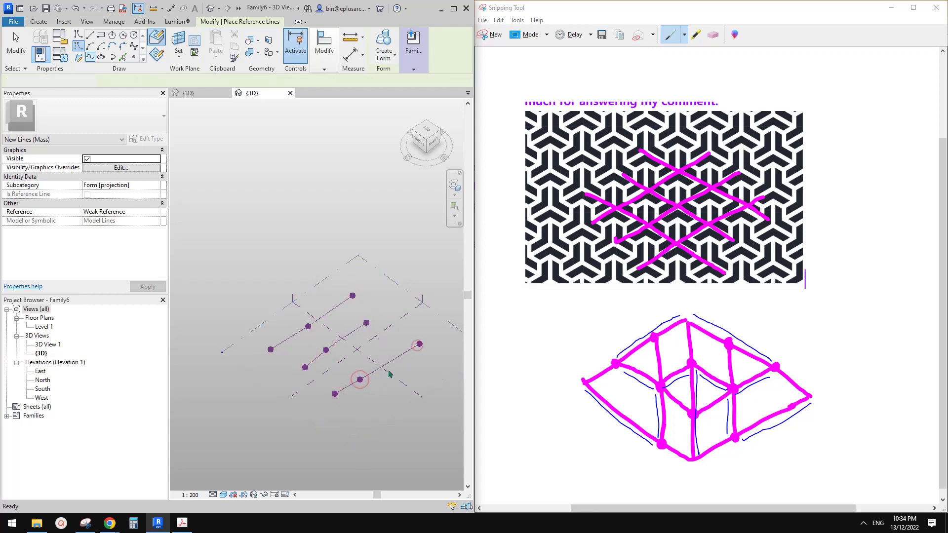
Create a lofted surface form through the three reference splines.
click(404, 354)
ctrl+click(355, 328)
ctrl+click(336, 305)
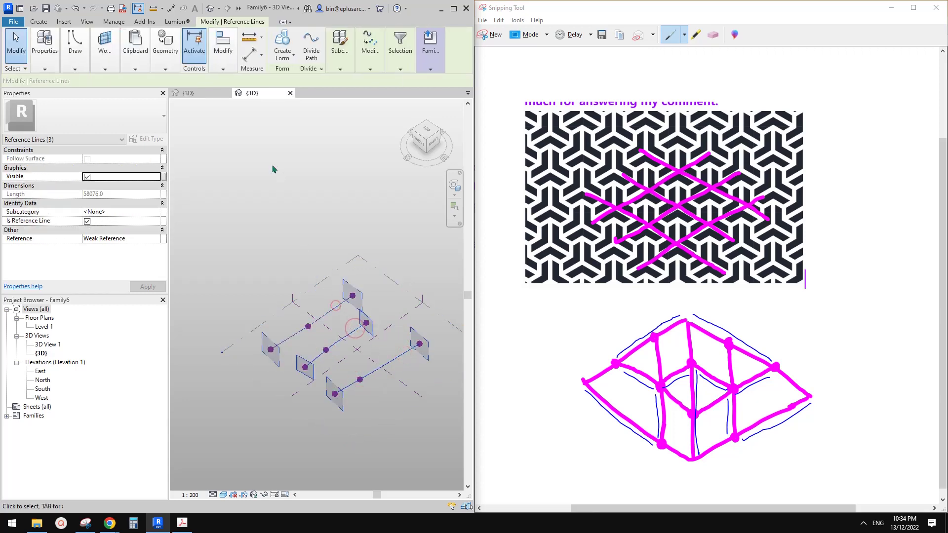
click(283, 58)
click(346, 84)
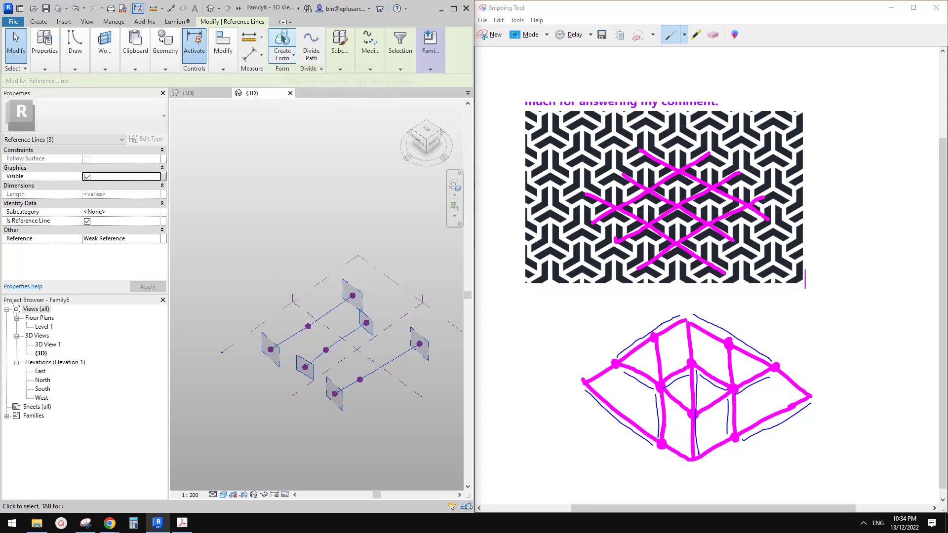
Raise the middle point of the surface's central spline to an offset of about 10126 above Level 1.
middle_drag(397, 340, 385, 324)
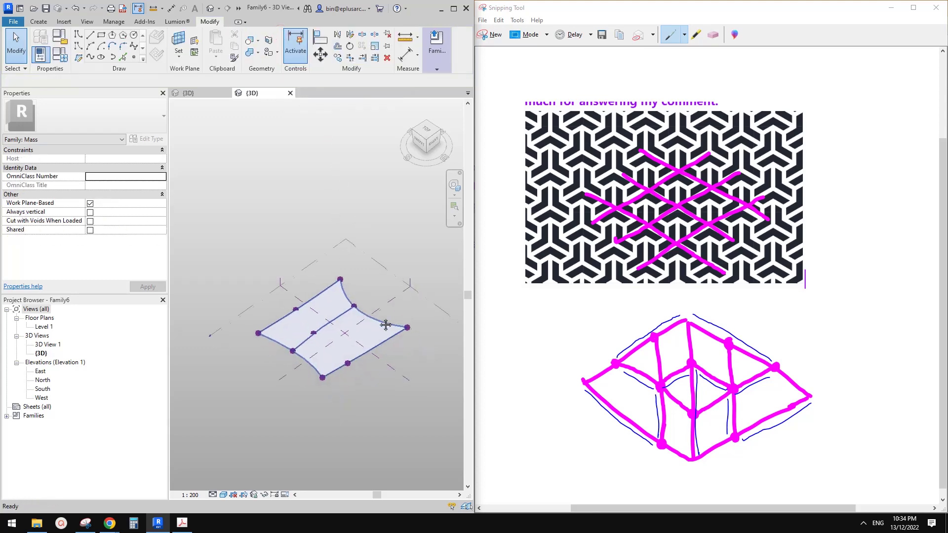
click(314, 334)
shift+middle_drag(315, 337, 328, 314)
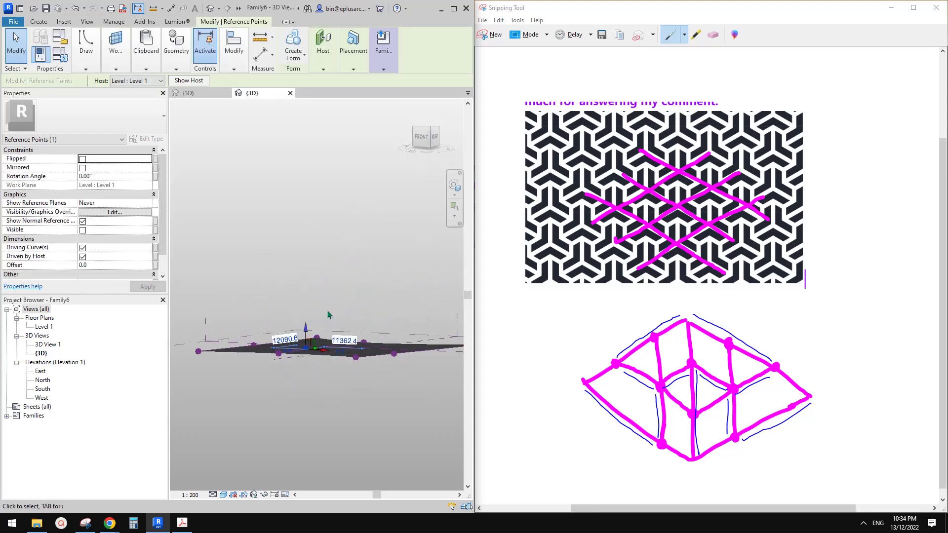
scroll(328, 314, up, 1)
drag(302, 331, 302, 289)
Raise the end point of the surface's outer spline to an offset of about 9609 above Level 1.
middle_drag(425, 351, 329, 356)
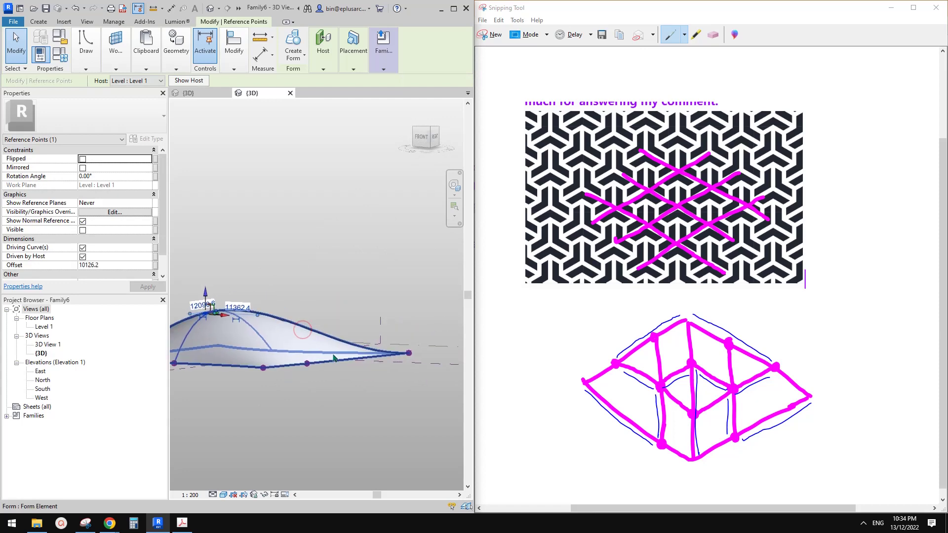
click(409, 353)
drag(409, 332, 409, 289)
middle_drag(266, 368, 351, 370)
shift+middle_drag(352, 370, 368, 390)
click(399, 396)
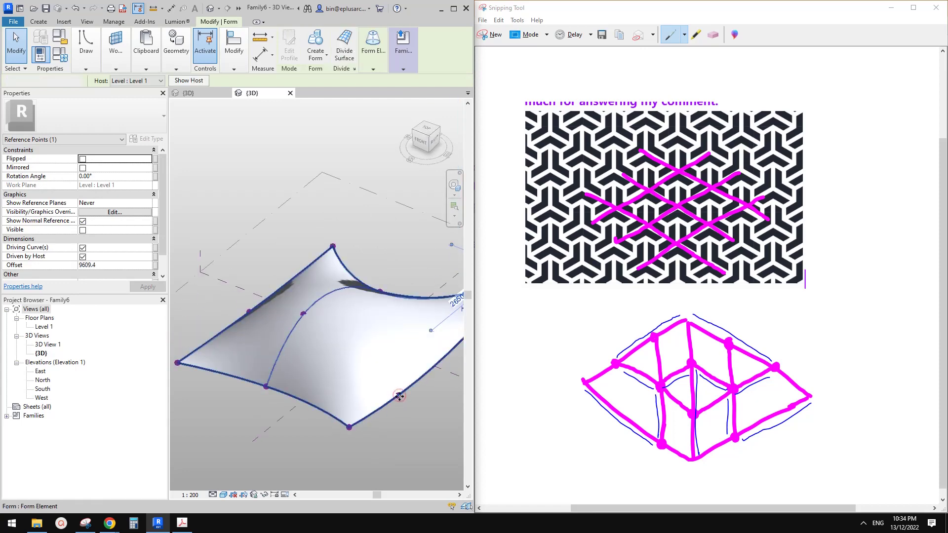
key(Escape)
click(399, 395)
shift+middle_drag(402, 390, 385, 409)
click(381, 411)
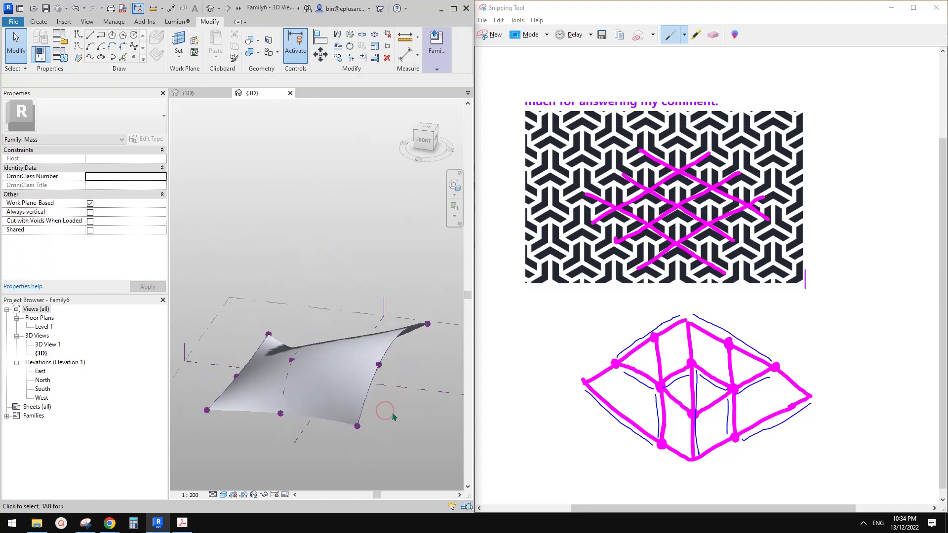
Divide the curved form's surface into a UV grid.
shift+middle_drag(333, 381, 335, 383)
click(344, 335)
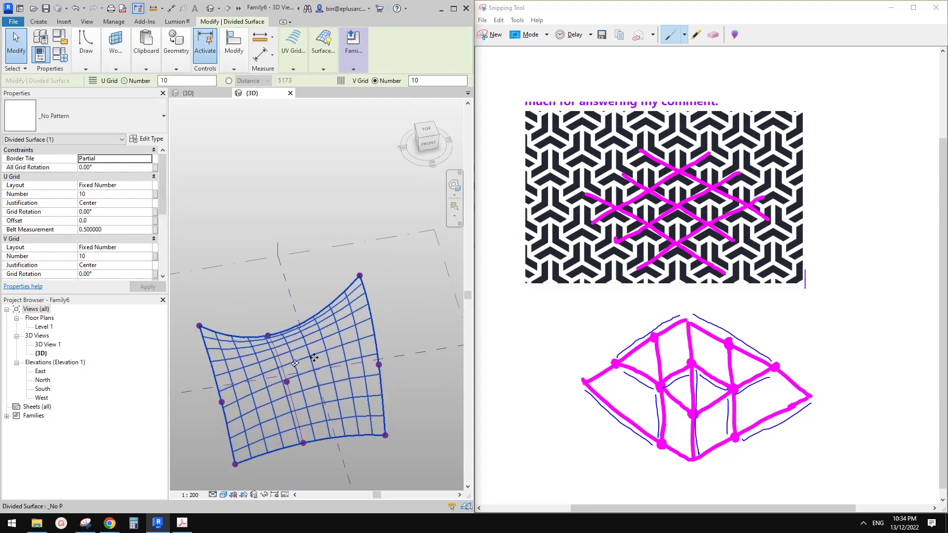
scroll(312, 357, up, 1)
middle_drag(327, 357, 357, 256)
key(Escape)
scroll(379, 234, up, 2)
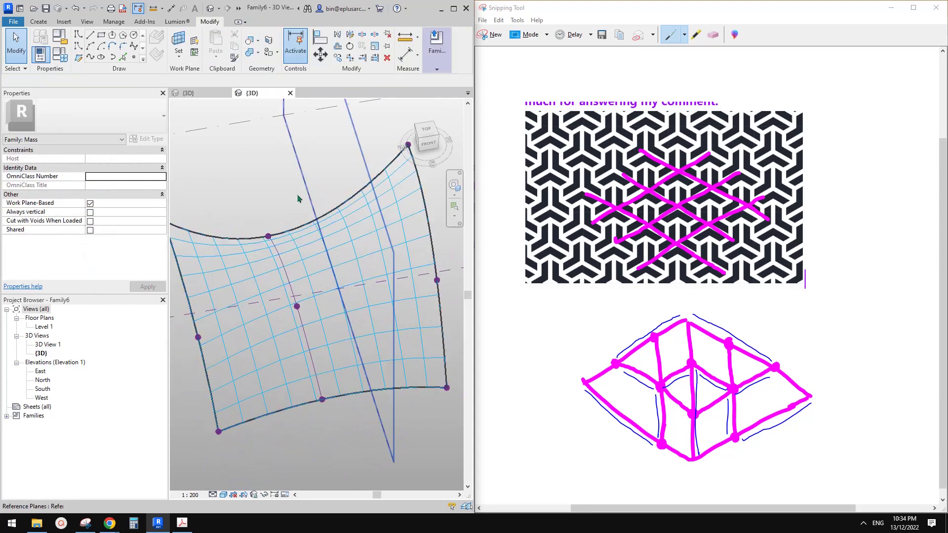
Load the Family5 curtain panel family into the mass family.
click(202, 91)
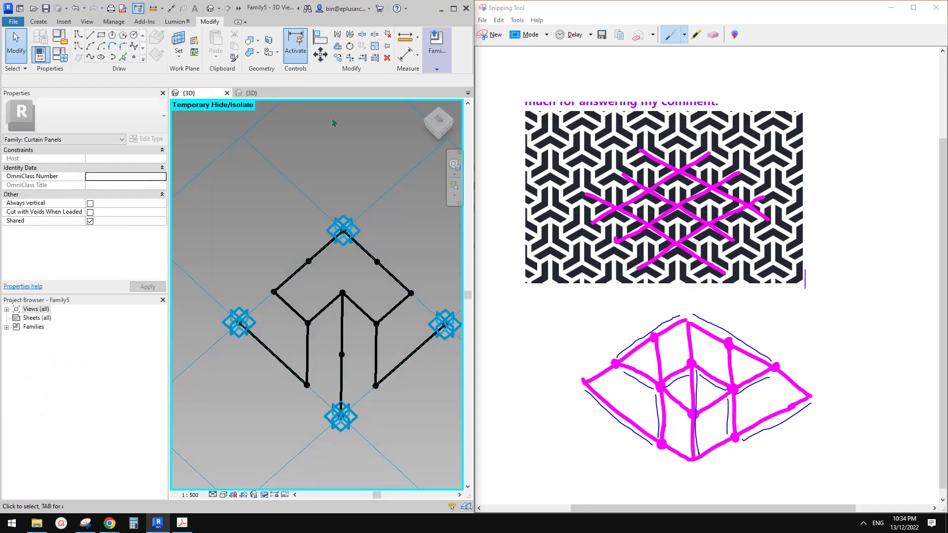
click(428, 51)
click(436, 91)
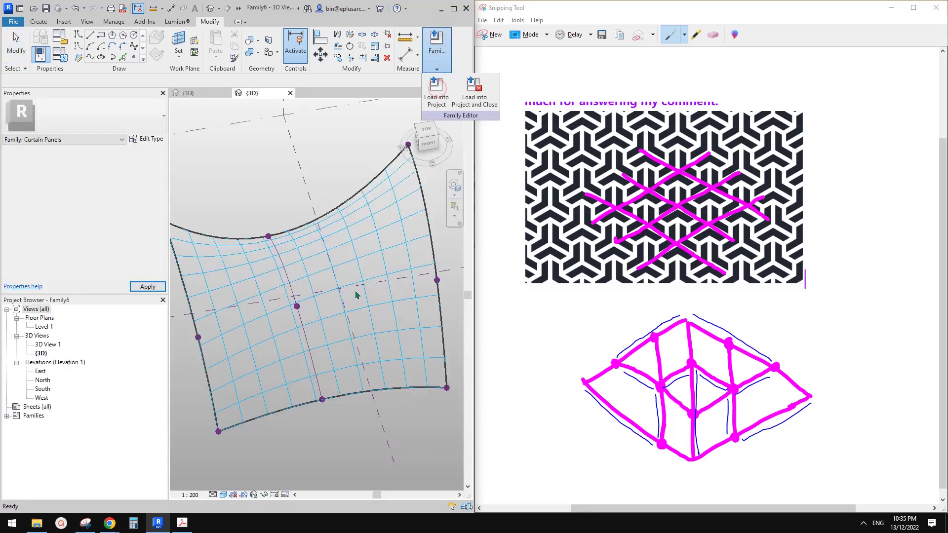
Apply the Rectangle Family5 panel pattern to the divided surface.
click(362, 284)
click(362, 285)
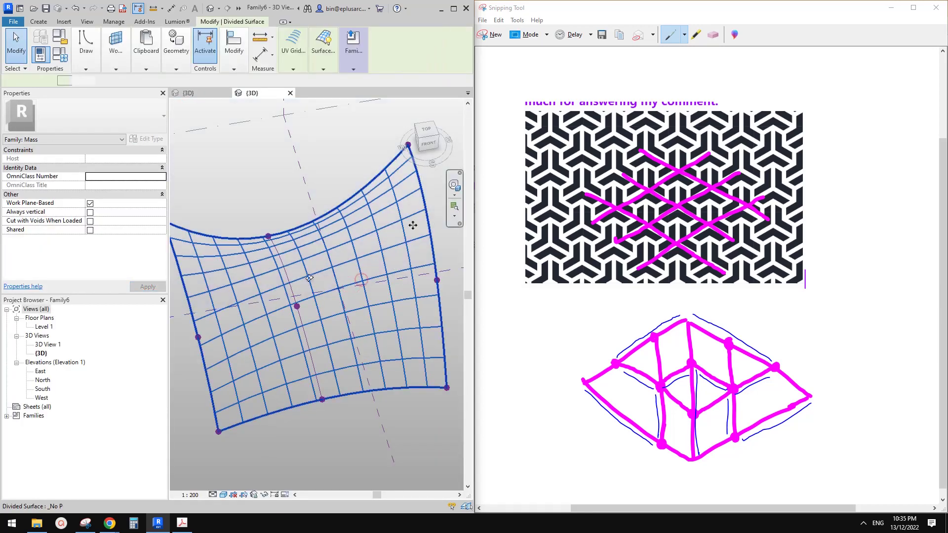
click(104, 124)
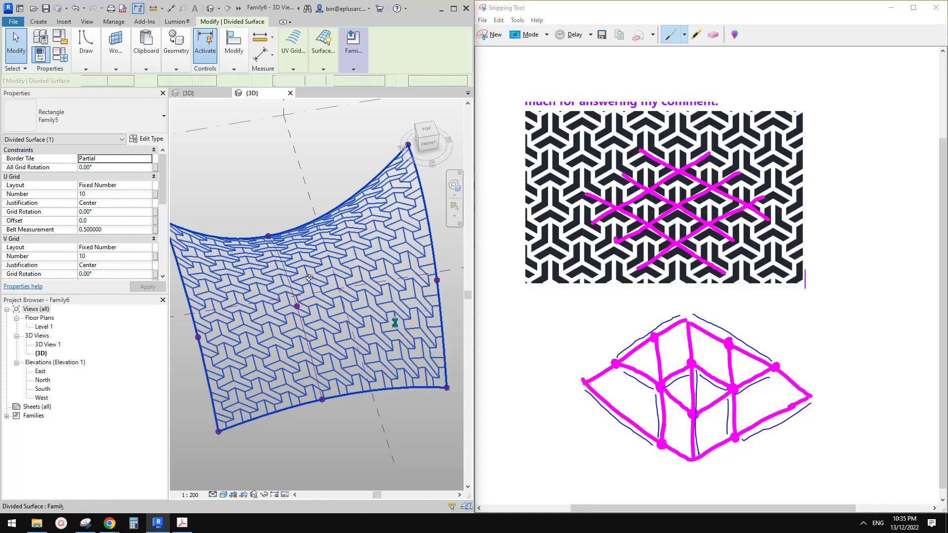
key(Escape)
scroll(370, 375, down, 2)
shift+middle_drag(370, 406, 368, 338)
scroll(386, 369, up, 5)
scroll(394, 374, down, 4)
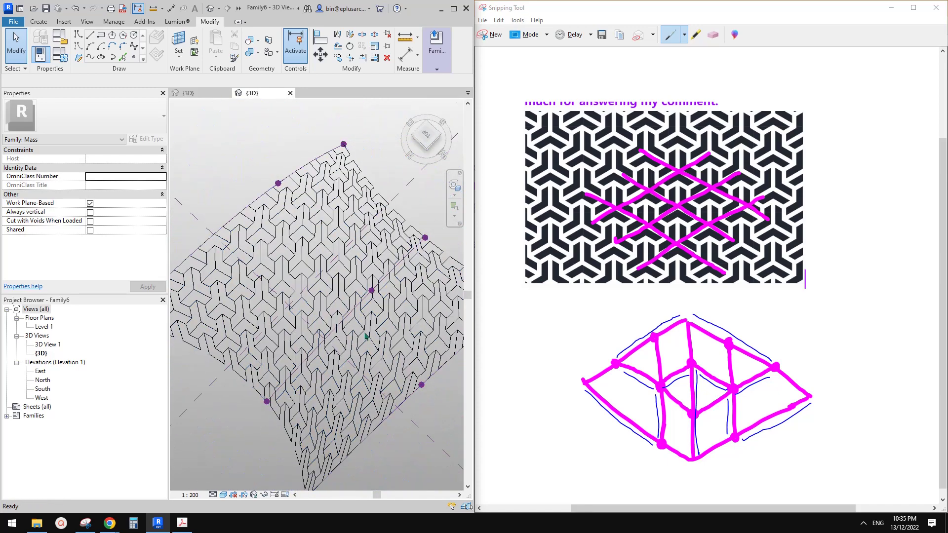
Set both the U grid and V grid numbers of the divided surface to 20.
click(294, 292)
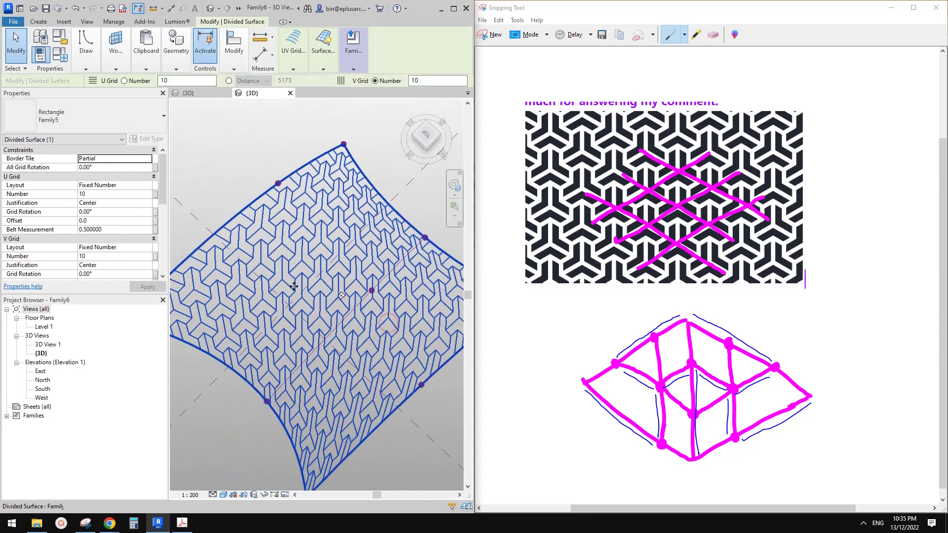
click(109, 193)
text(20)
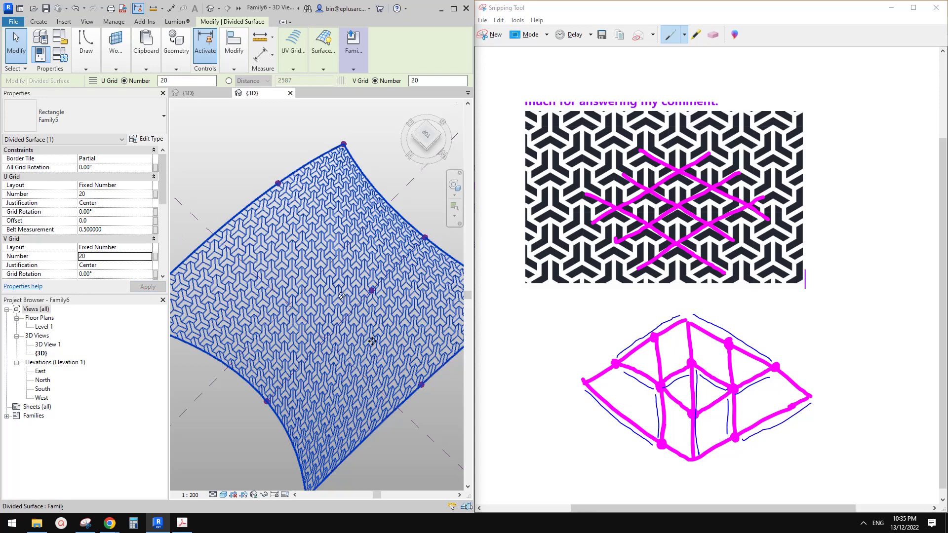
scroll(404, 408, up, 3)
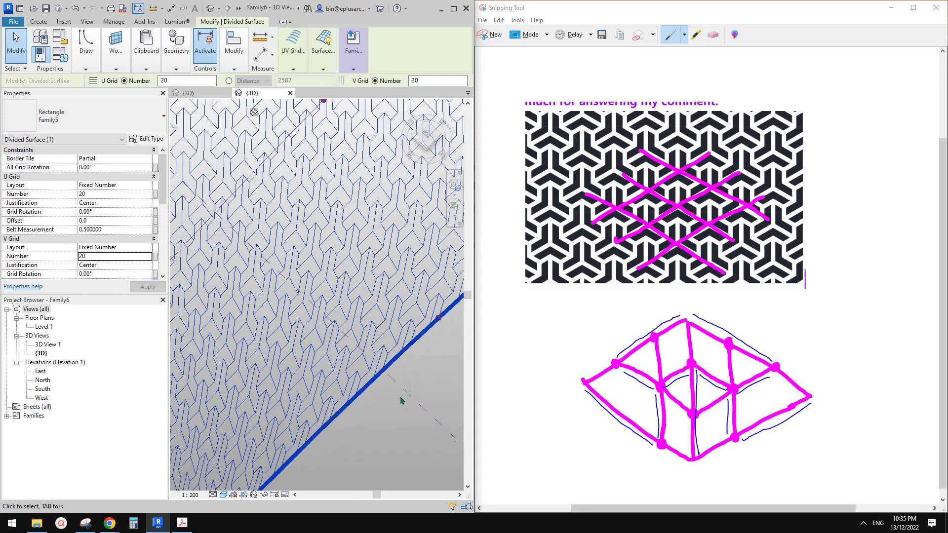
scroll(401, 400, down, 3)
middle_drag(402, 400, 363, 385)
scroll(386, 398, down, 1)
scroll(363, 386, up, 2)
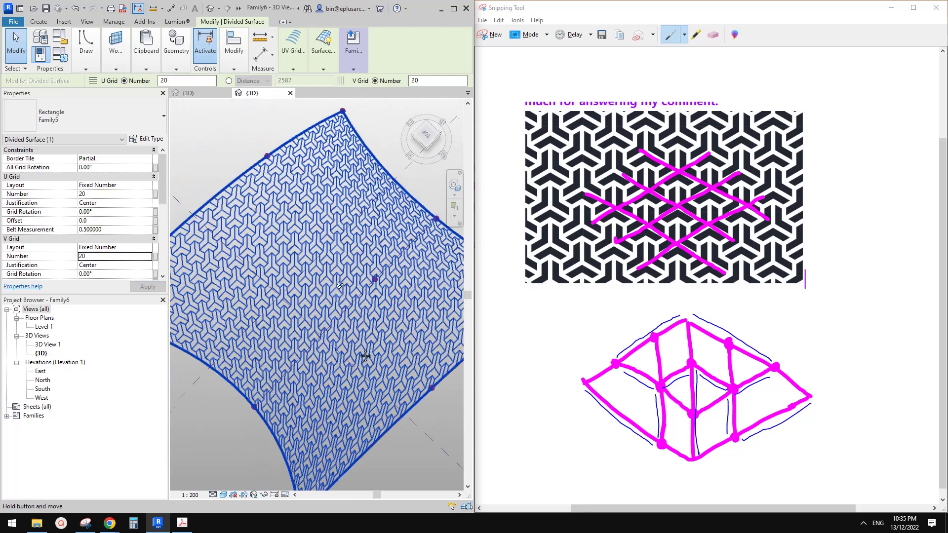
Set both the U grid and V grid numbers of the divided surface to 5.
scroll(364, 359, up, 1)
double_click(98, 193)
text(5)
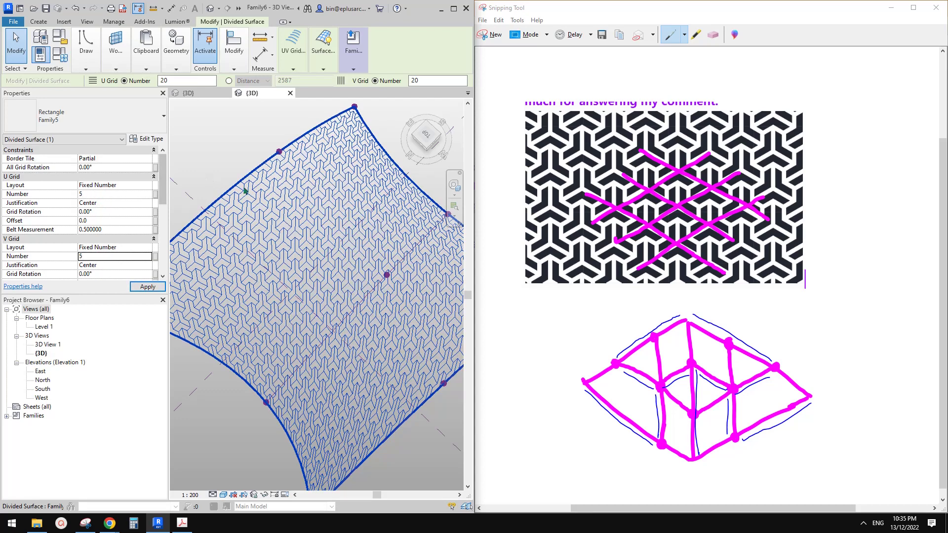
scroll(363, 236, down, 2)
scroll(349, 262, up, 1)
shift+middle_drag(350, 262, 390, 315)
Set the divided surface's U grid rotation to 20° and its V grid rotation to -20°.
click(362, 271)
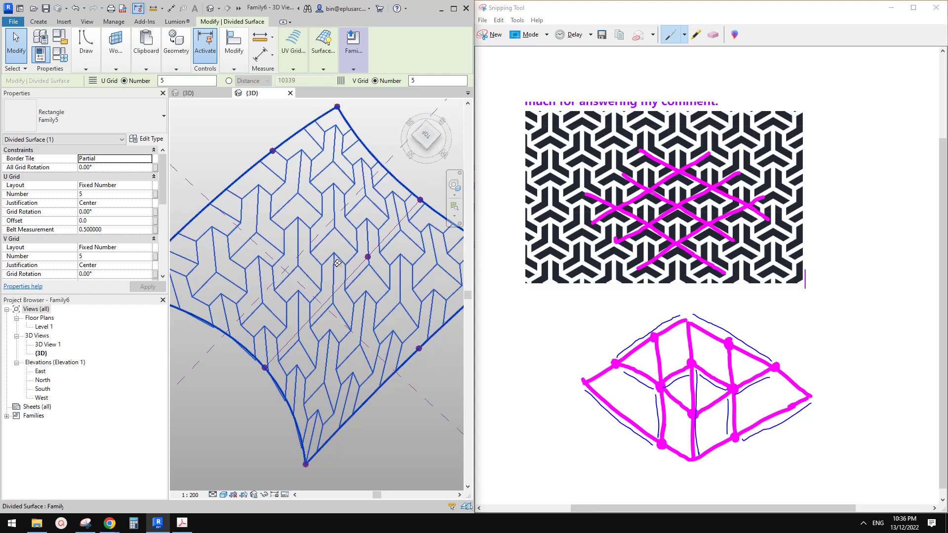
click(106, 213)
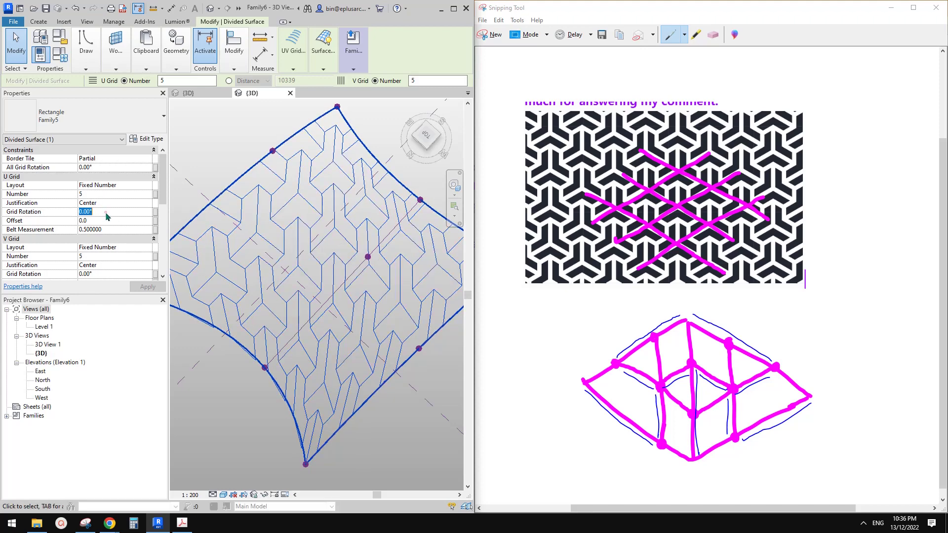
text(20)
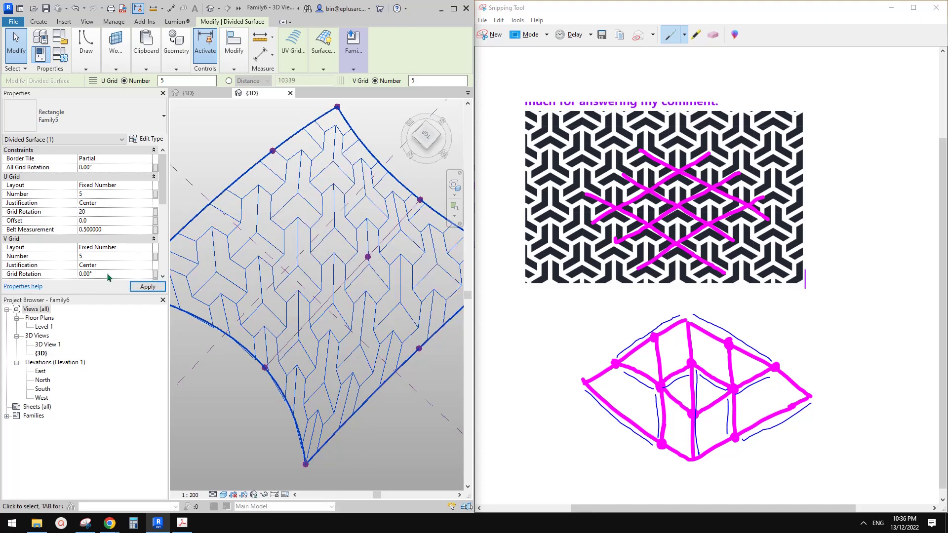
text(-20)
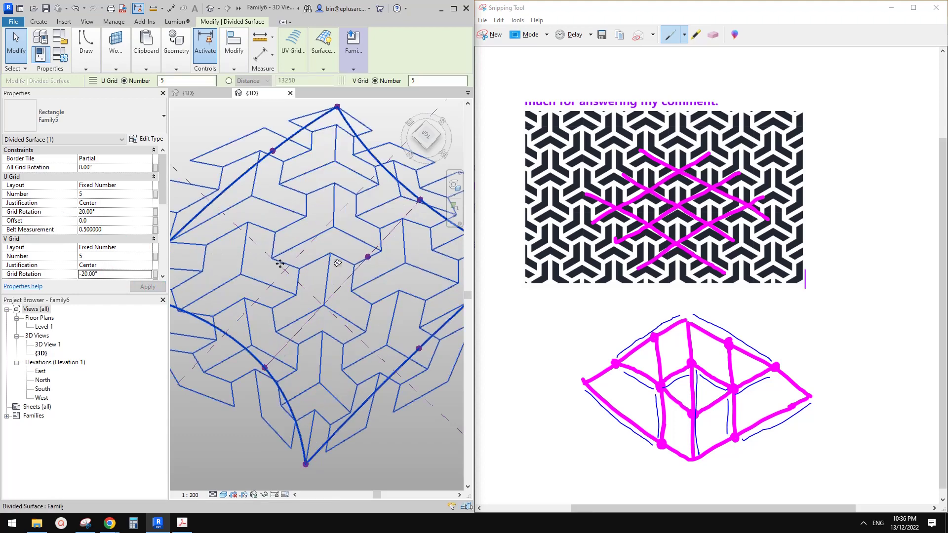
Set the divided surface's border tile to Empty.
scroll(290, 271, down, 1)
shift+middle_drag(334, 306, 368, 299)
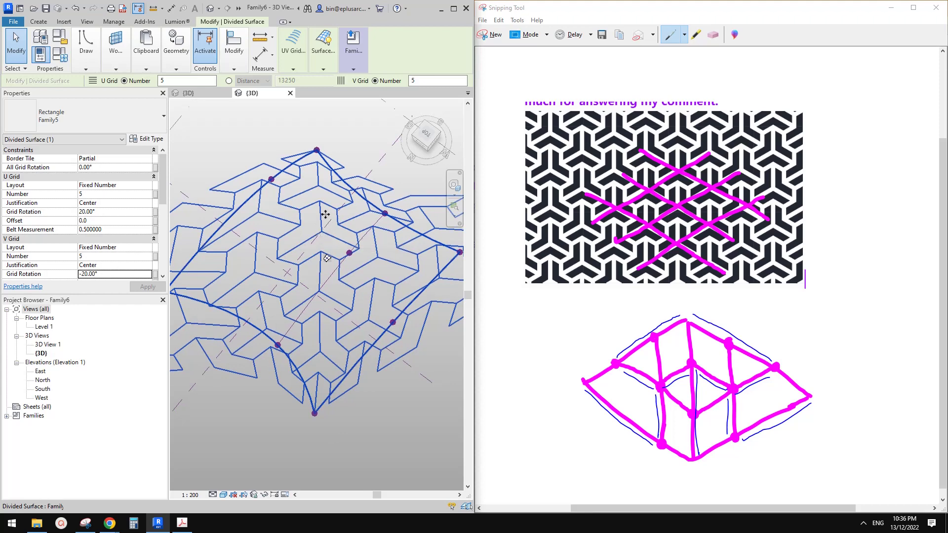
middle_drag(308, 273, 212, 285)
shift+middle_drag(375, 303, 355, 310)
key(Escape)
scroll(387, 311, up, 2)
click(386, 299)
scroll(387, 299, down, 1)
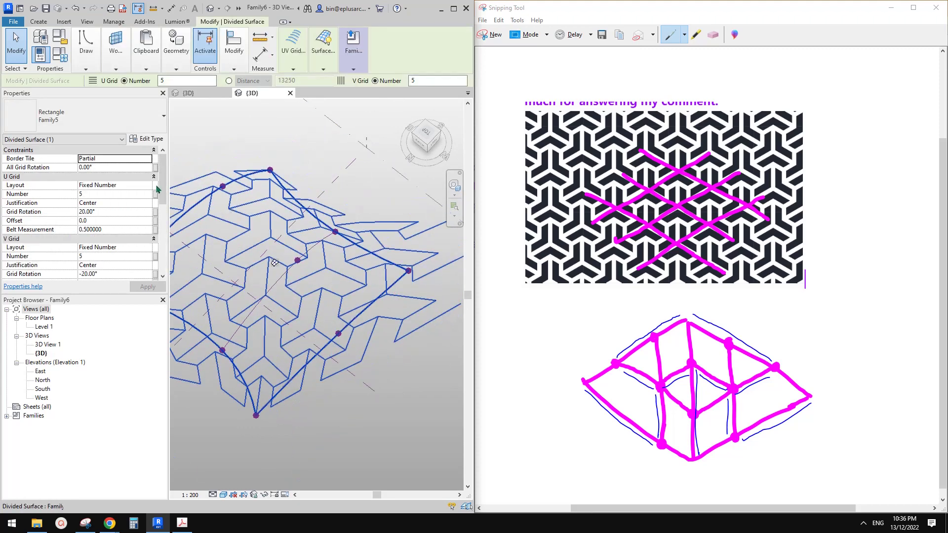
click(148, 160)
click(148, 159)
click(104, 168)
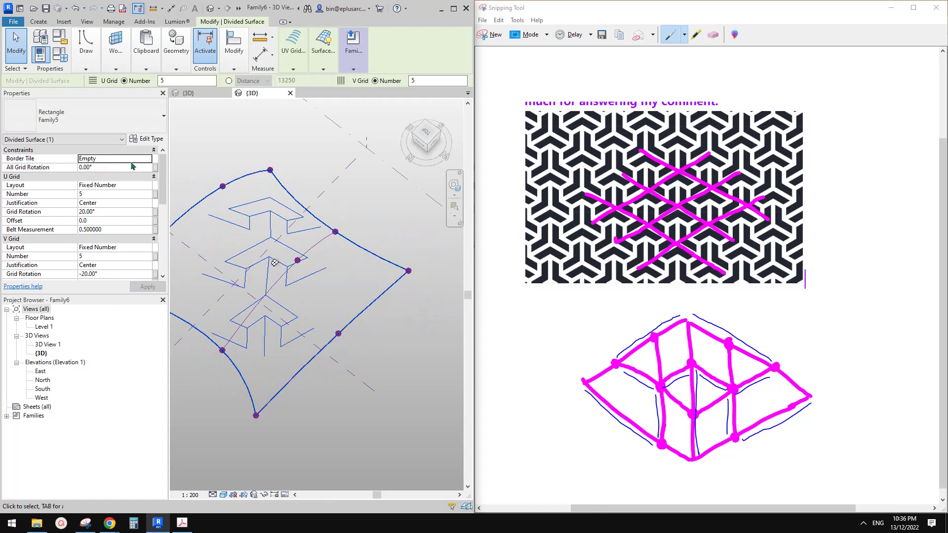
Change the divided surface's border tile to Overhanging.
click(147, 159)
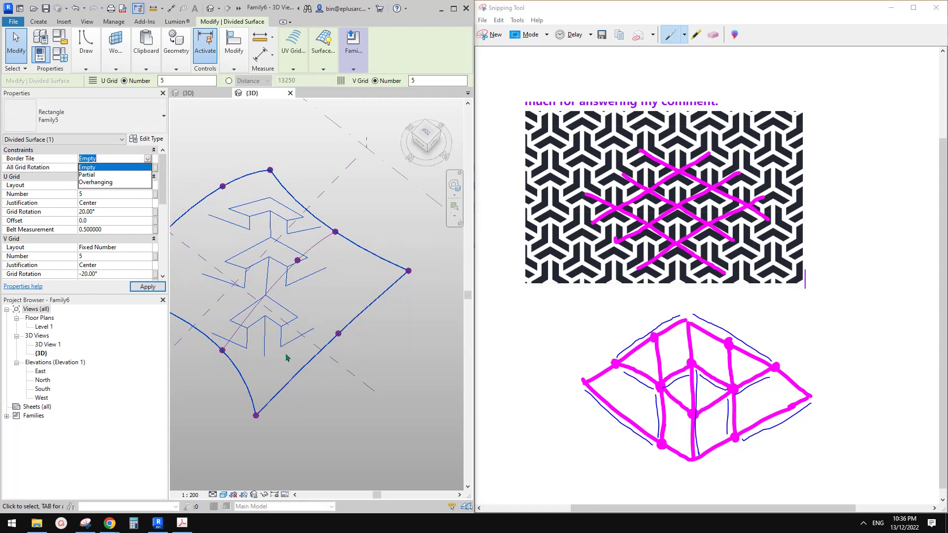
click(113, 182)
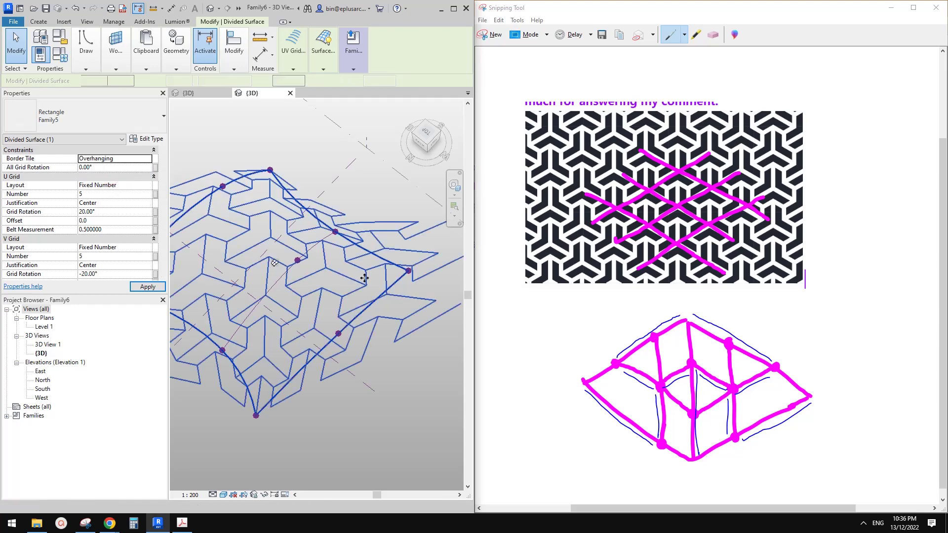
middle_drag(341, 275, 403, 289)
Return the divided surface's border tile to Partial.
click(148, 158)
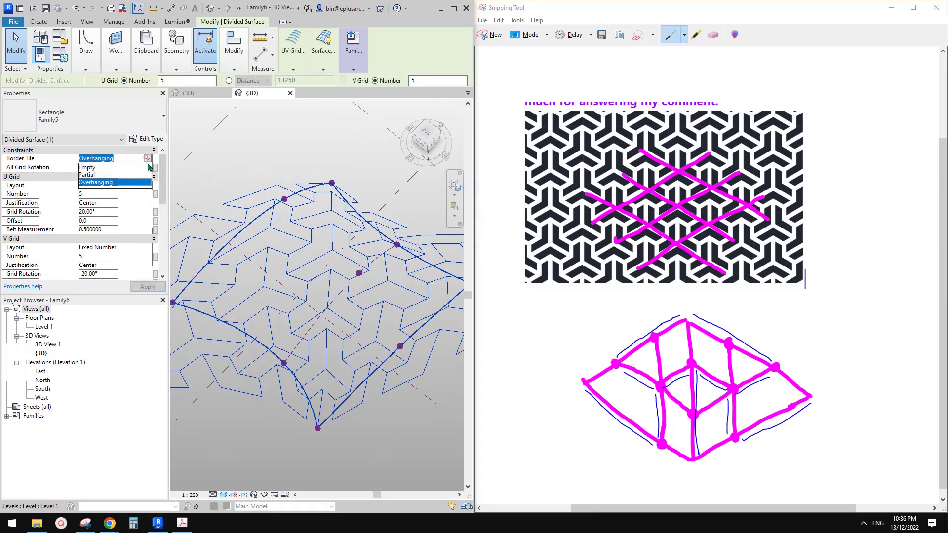
click(96, 175)
click(308, 239)
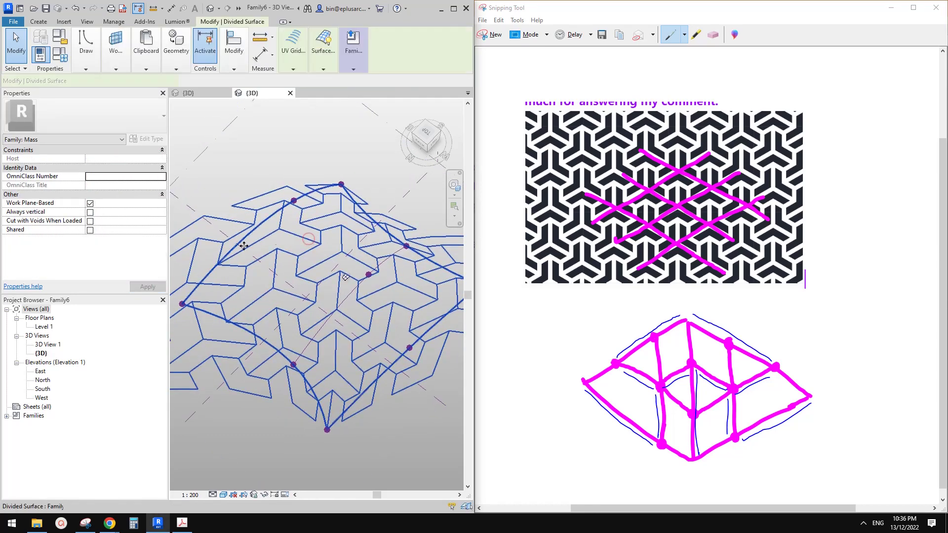
Set both the U grid and V grid numbers of the divided surface to 10.
click(298, 240)
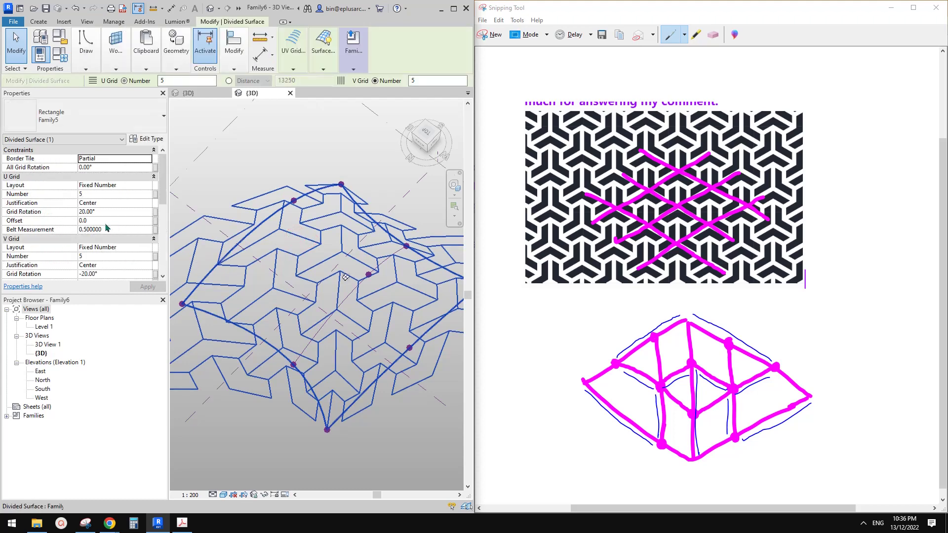
click(112, 212)
click(113, 194)
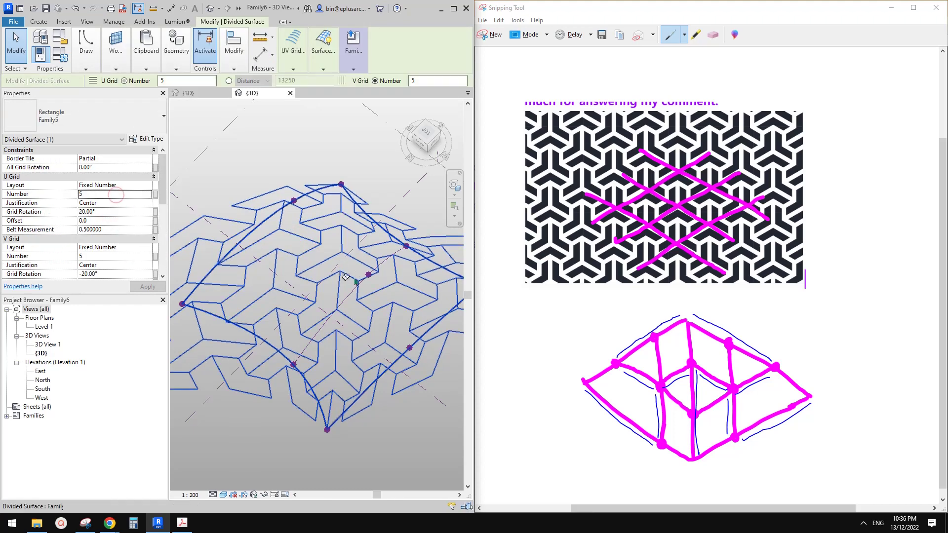
text(10)
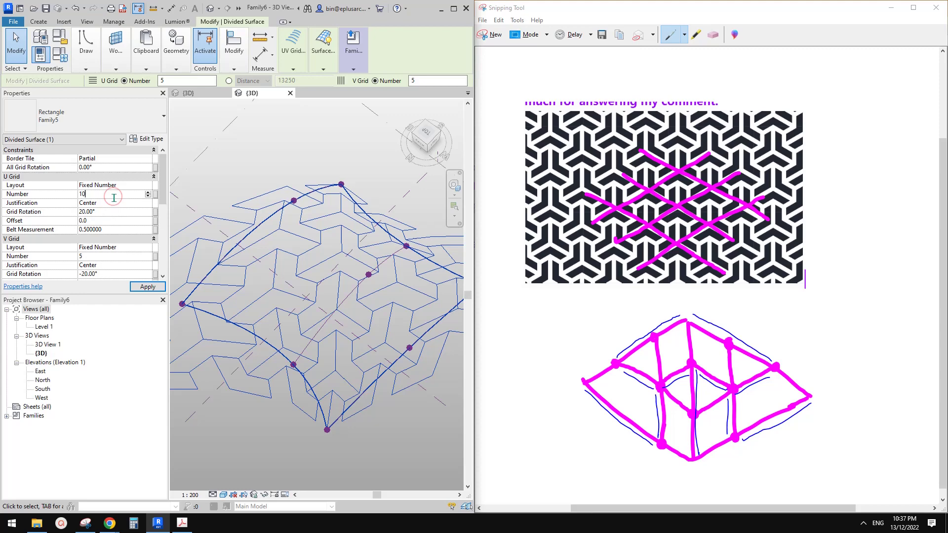
click(114, 256)
text(10)
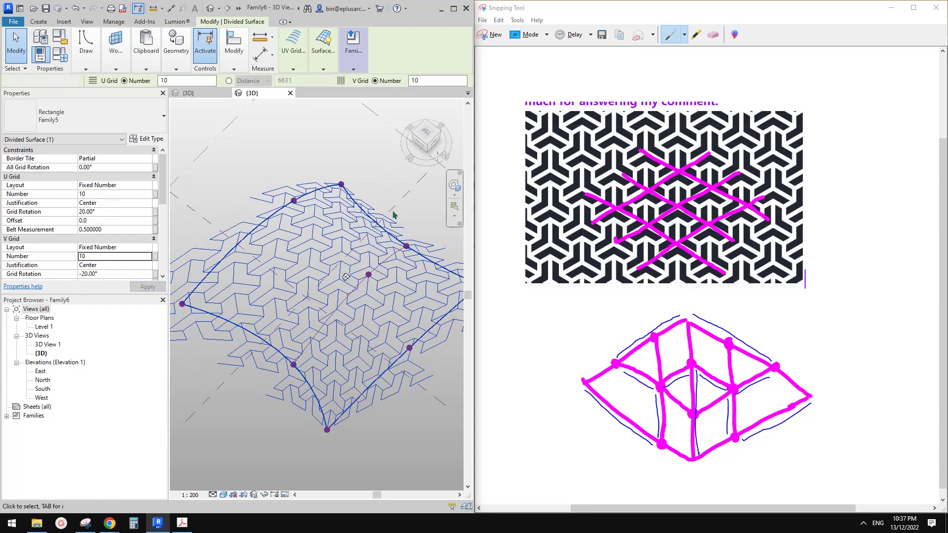
key(Escape)
Reset both the U grid and V grid rotations of the divided surface to 0°.
scroll(365, 310, up, 2)
scroll(364, 310, up, 2)
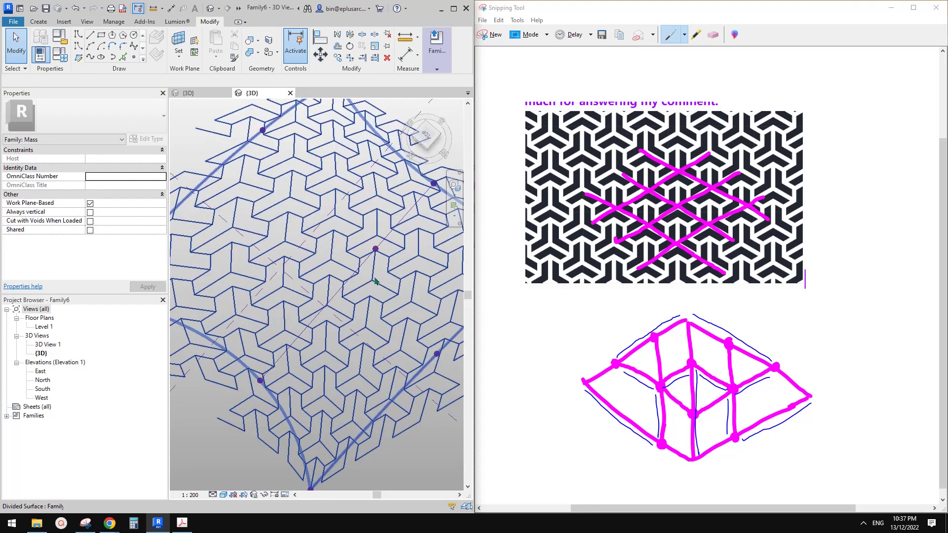
scroll(375, 281, down, 3)
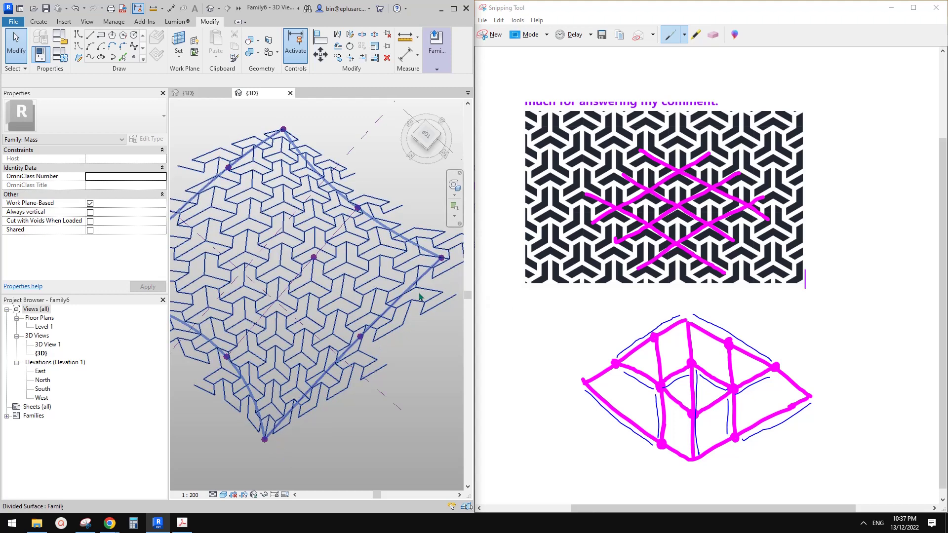
scroll(421, 300, down, 1)
middle_drag(416, 315, 420, 324)
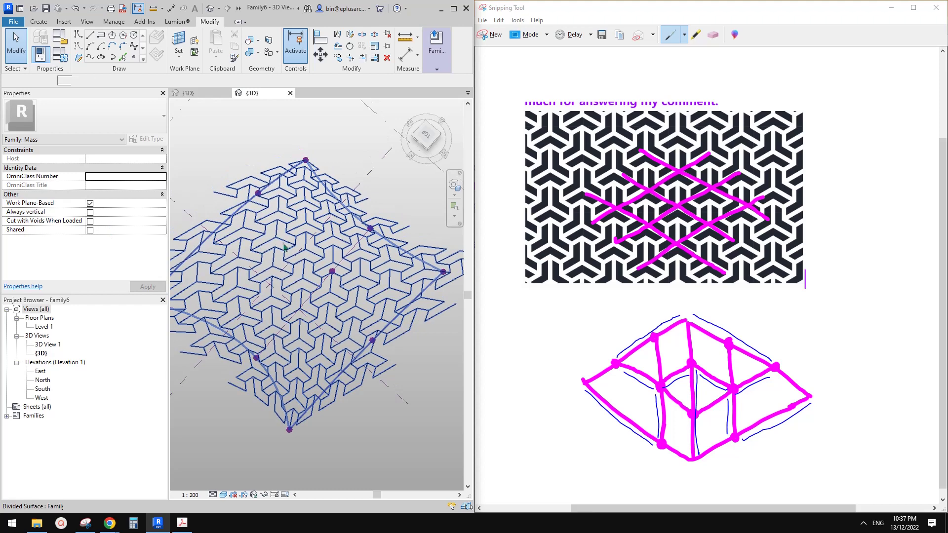
click(118, 213)
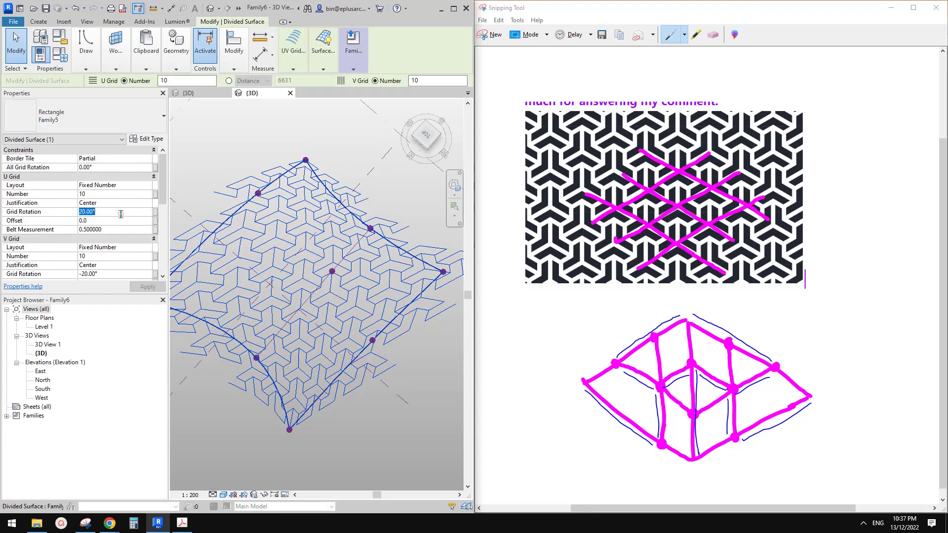
text(0)
click(119, 269)
click(120, 274)
text(0)
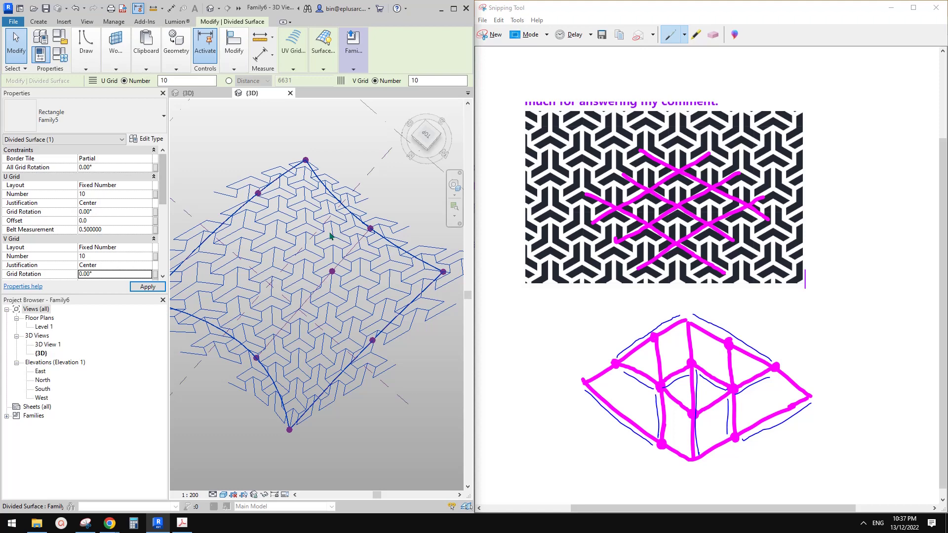
key(Escape)
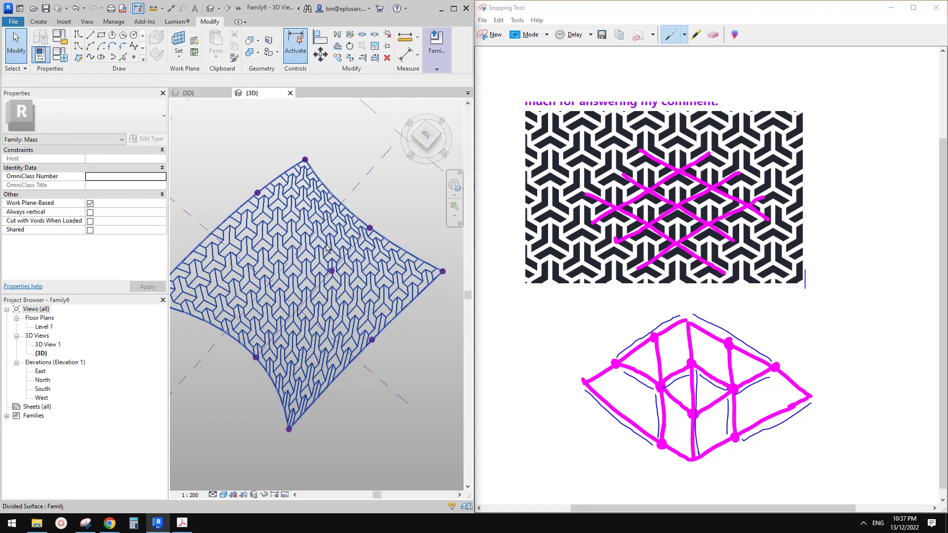
Examine from several angles how the Y-shaped panel pattern follows the curved surface and meets its edges.
shift+middle_drag(331, 248, 385, 299)
key(Escape)
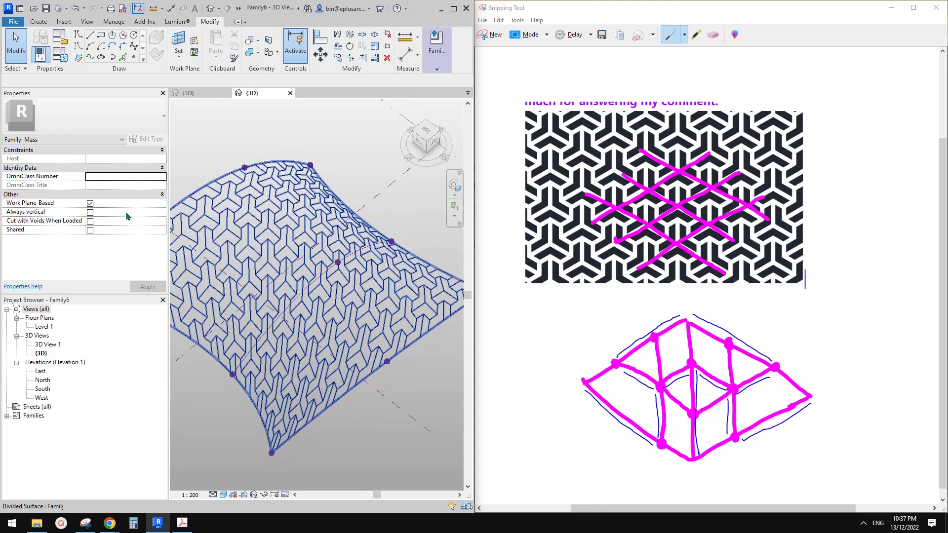
click(296, 255)
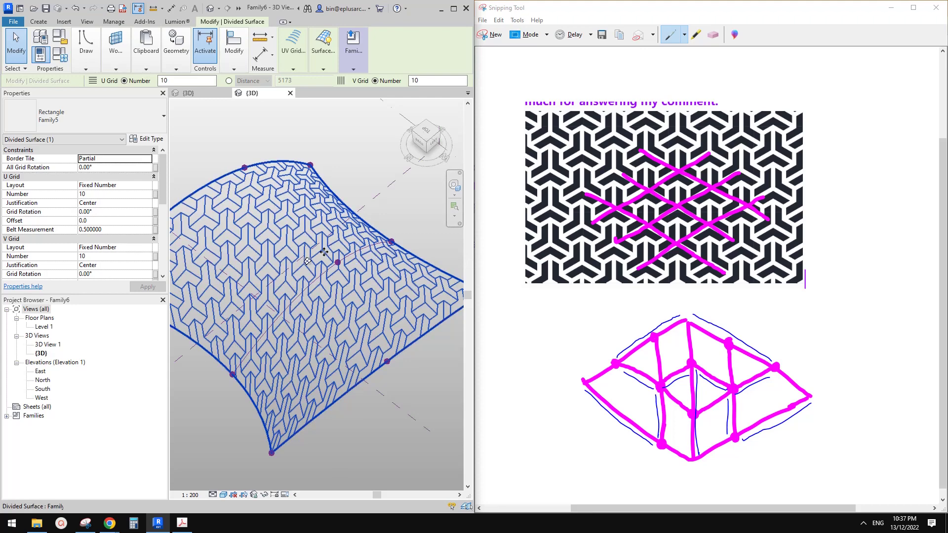
middle_drag(326, 256, 327, 260)
shift+middle_drag(276, 225, 389, 283)
click(420, 260)
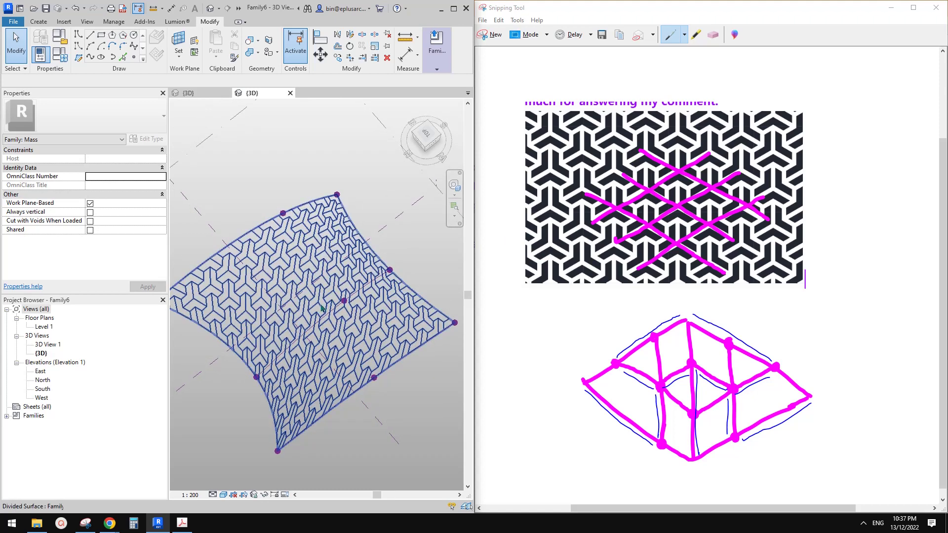
middle_drag(347, 310, 364, 320)
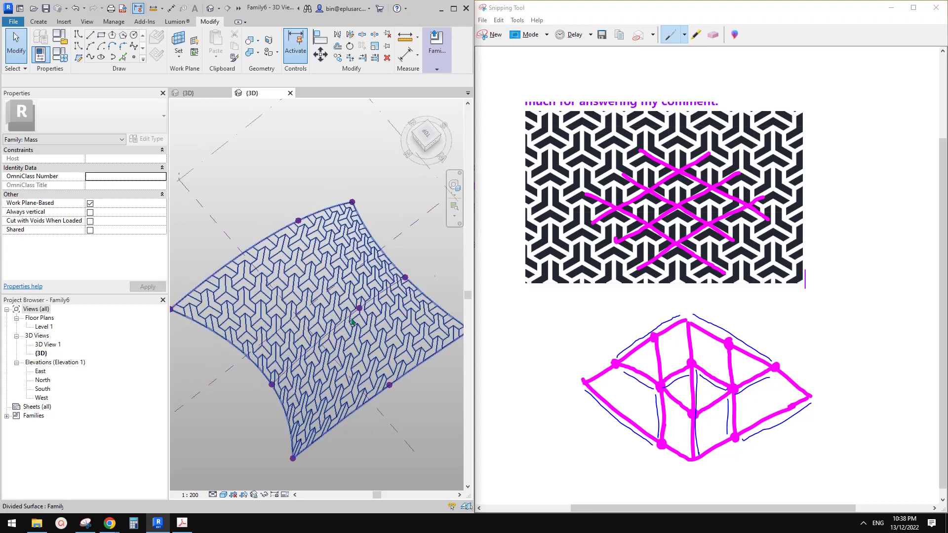
scroll(384, 317, up, 1)
shift+middle_drag(333, 283, 421, 381)
click(395, 256)
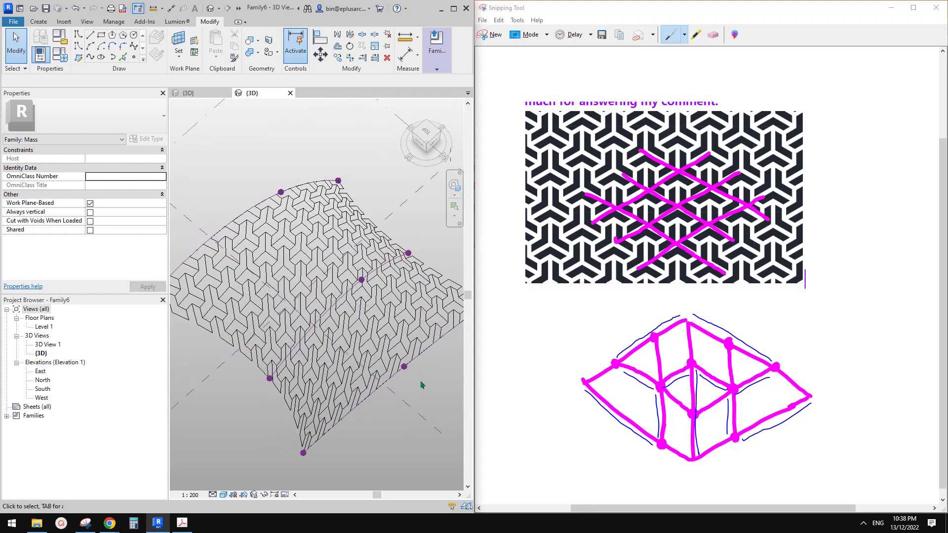